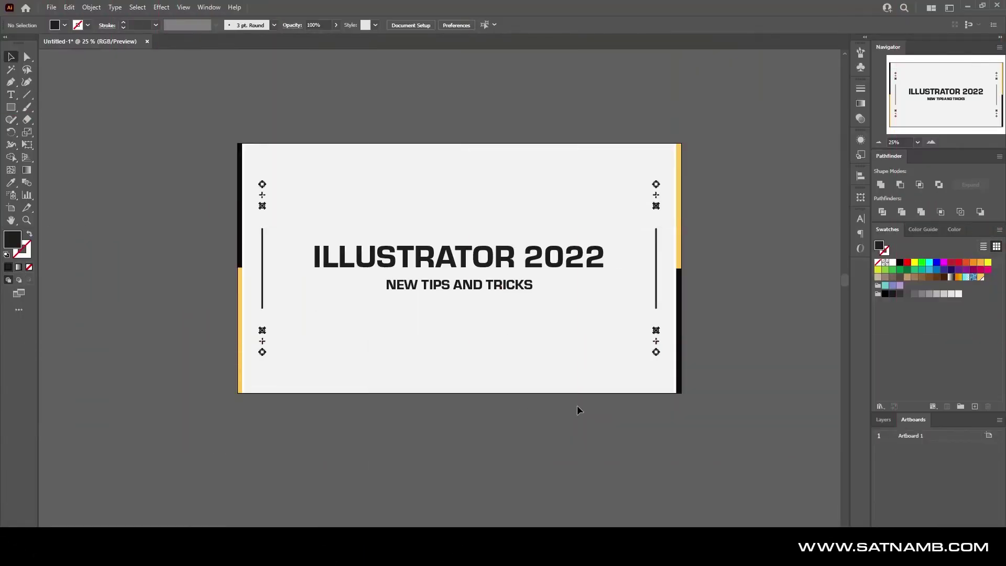
Show the Layers list and add a new Layer 2 above the locked Layer 1.
click(883, 420)
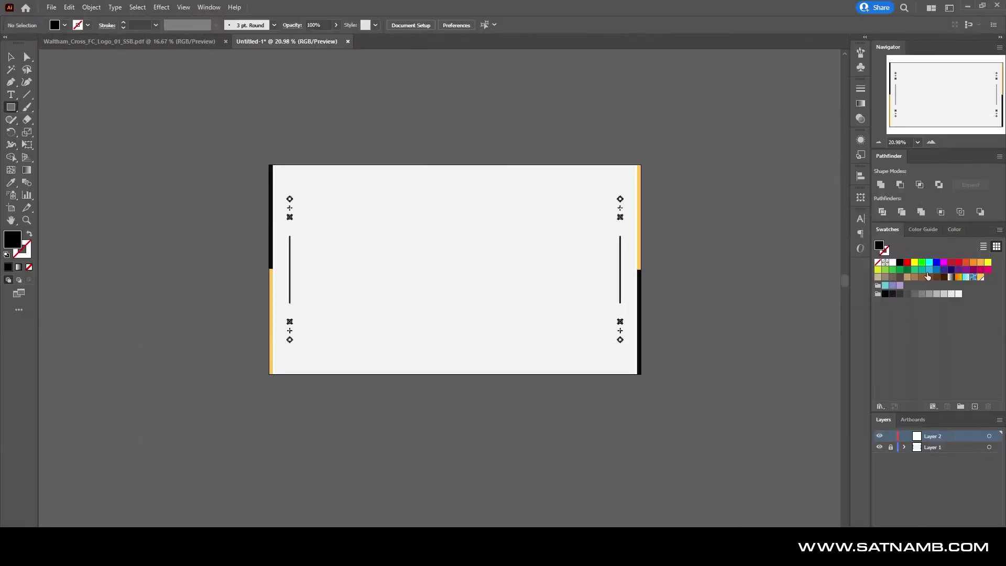
Draw a cyan square in the centre of the artboard and select it.
click(928, 269)
drag(385, 226, 451, 290)
scroll(520, 281, up, 1)
key(ctrl+shift+a)
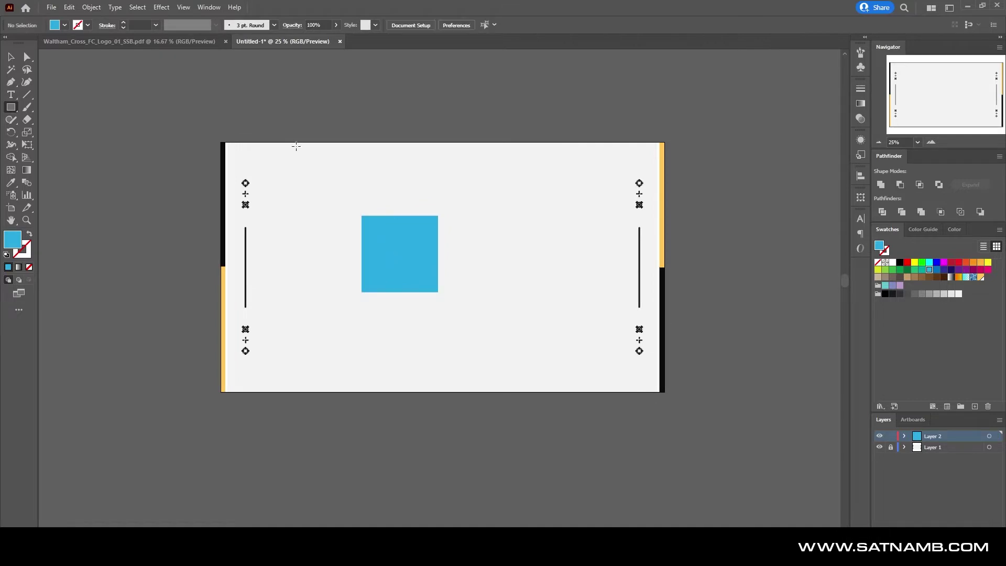
click(10, 57)
click(388, 224)
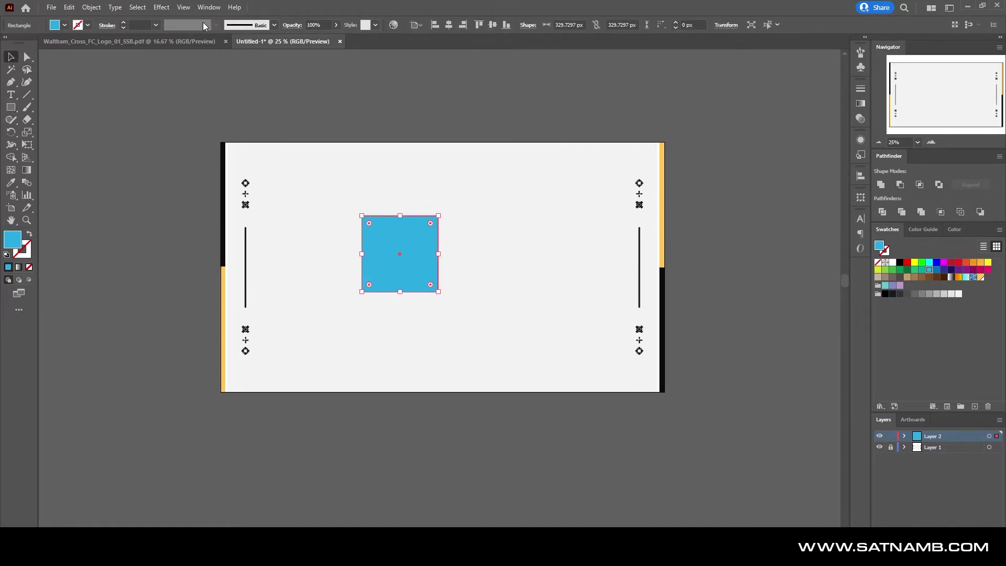
Apply the 3D Extrude & Bevel effect to the square and enlarge its settings panel.
click(162, 7)
mouse_move(184, 68)
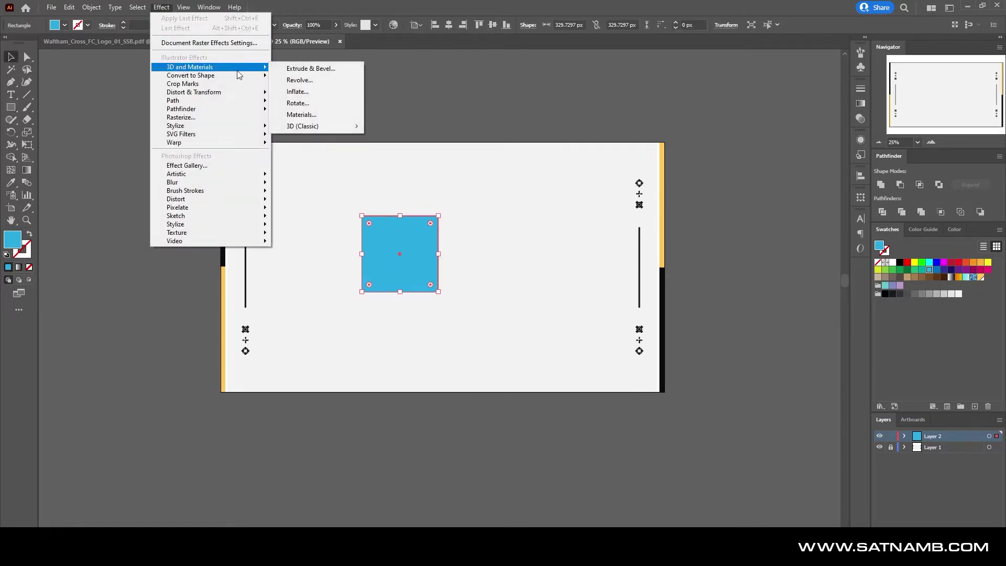
click(329, 69)
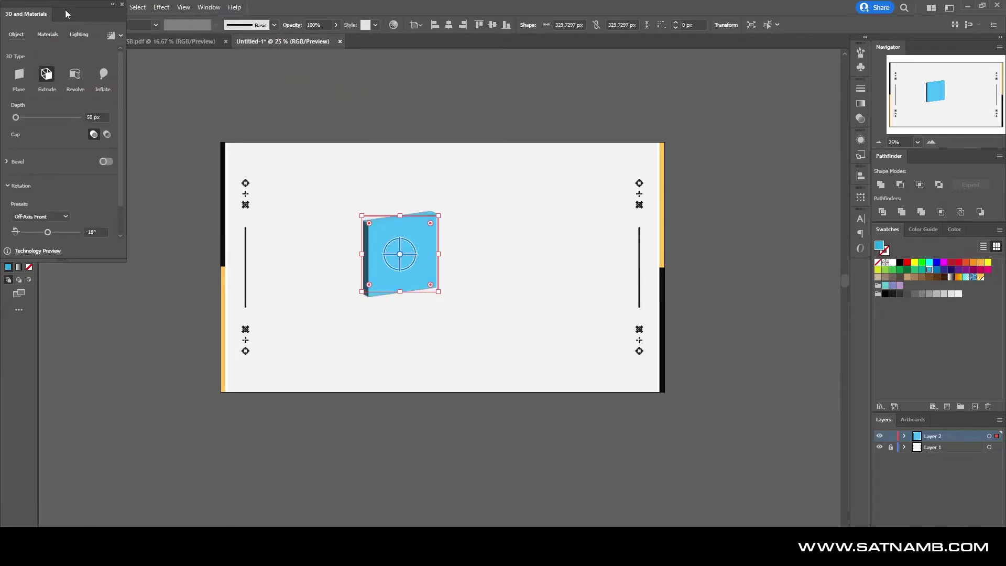
drag(59, 9, 106, 73)
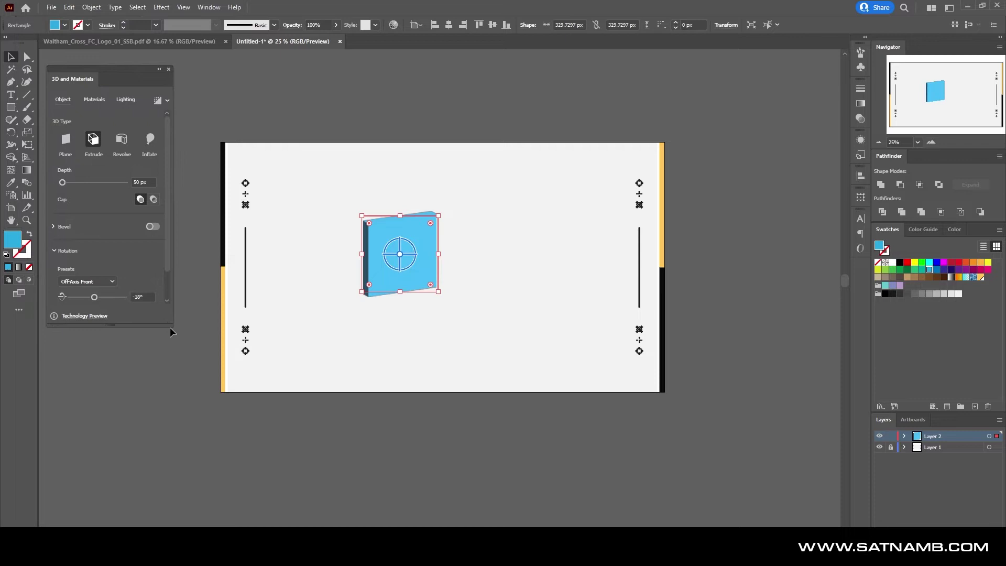
drag(170, 326, 241, 455)
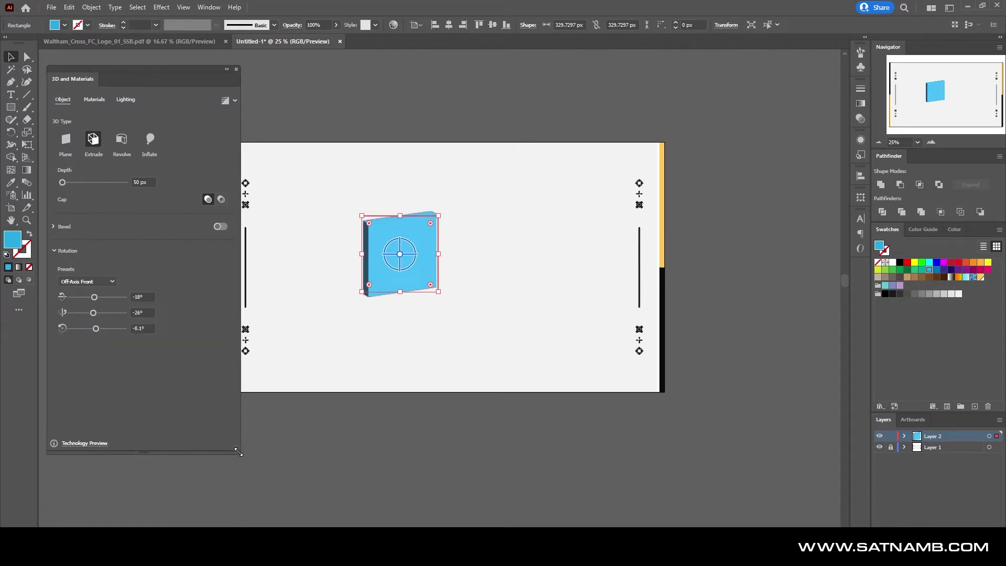
Try the Plane, Extrude, Revolve and Inflate 3D types, ending on Plane.
click(66, 139)
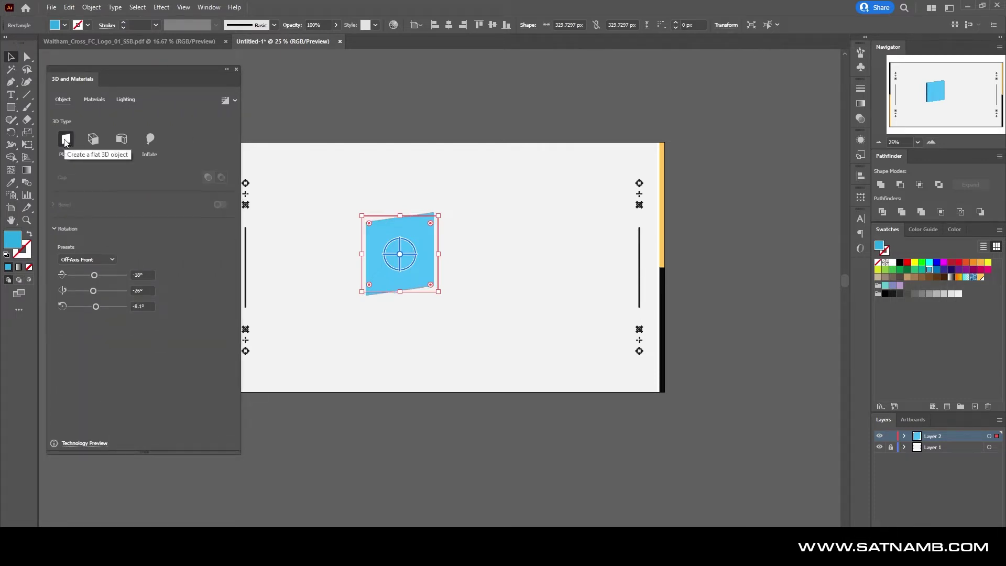
click(97, 141)
click(128, 138)
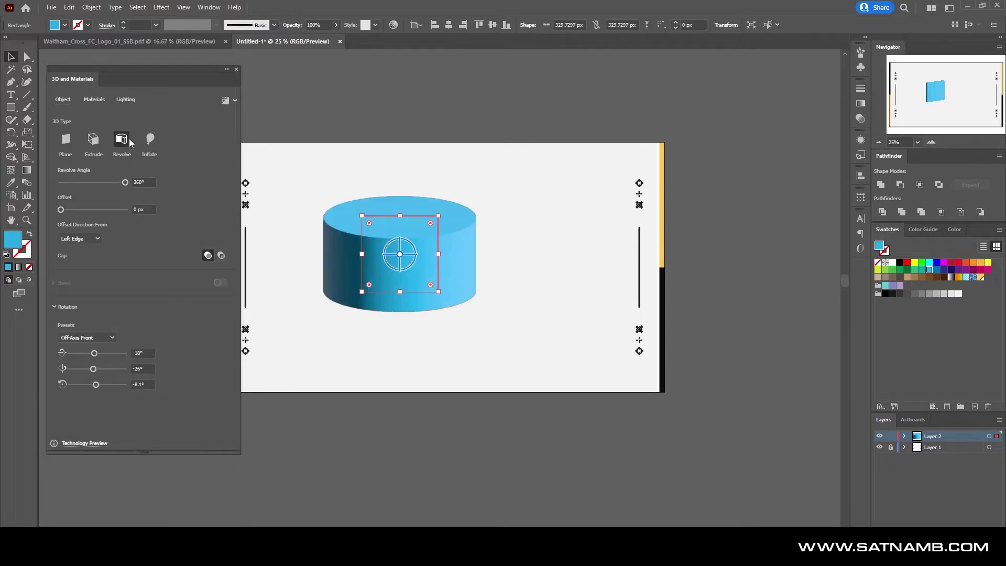
click(150, 142)
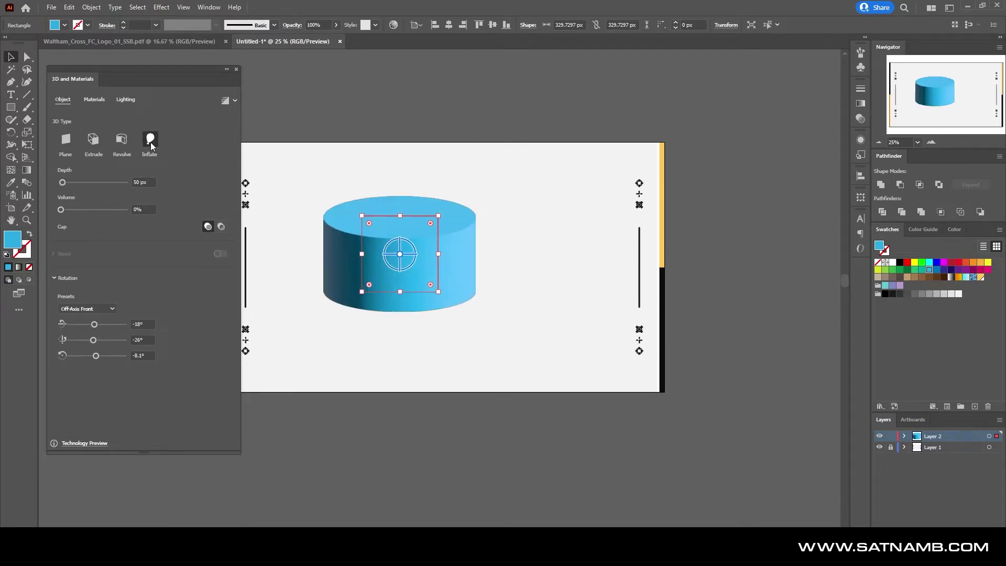
click(91, 142)
click(64, 142)
Try the Right and Front rotation presets and free rotation, turning the plane edge-on.
click(111, 260)
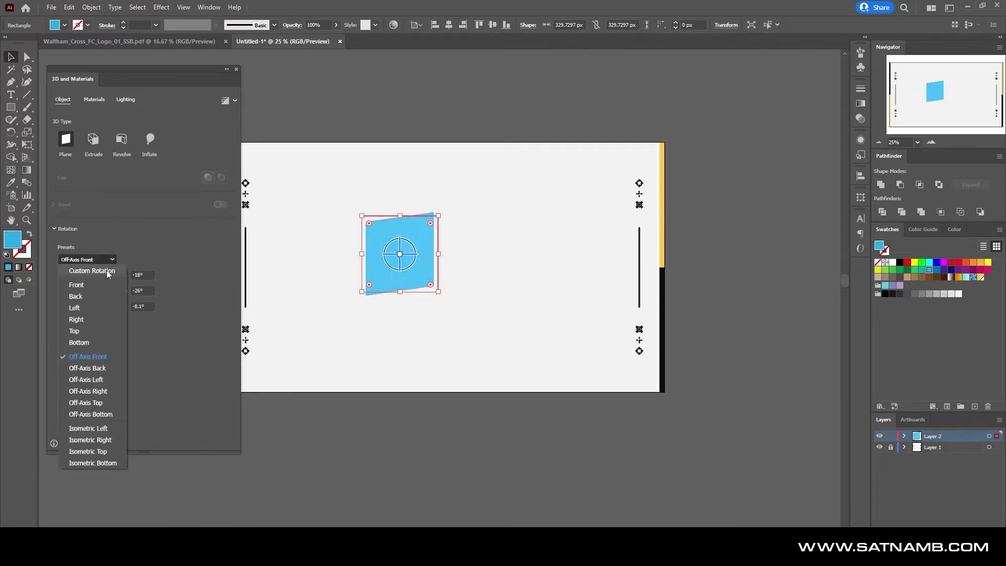
click(101, 322)
drag(388, 256, 442, 271)
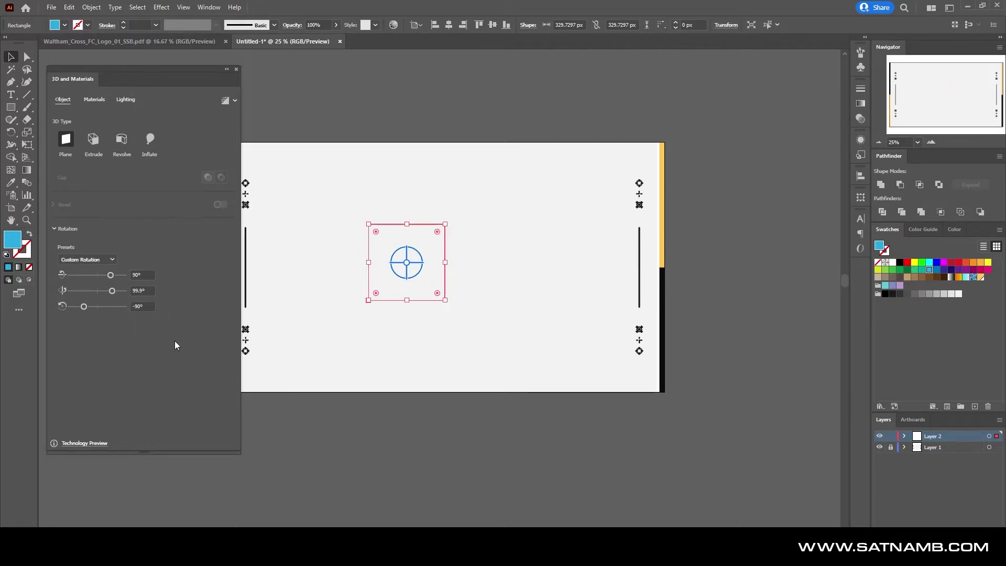
click(101, 259)
click(96, 319)
click(97, 259)
click(94, 286)
mouse_move(96, 290)
mouse_down()
mouse_move(123, 294)
mouse_move(99, 272)
mouse_up()
Extrude the square 1204 px deep at Off-Axis Front and round its corners to about 42.7 px.
click(91, 146)
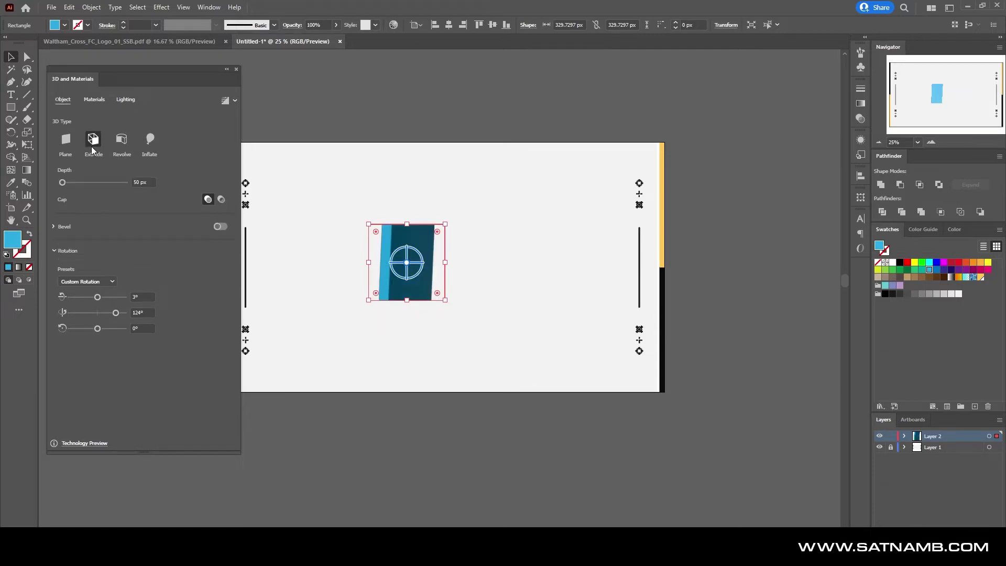
drag(62, 182, 71, 185)
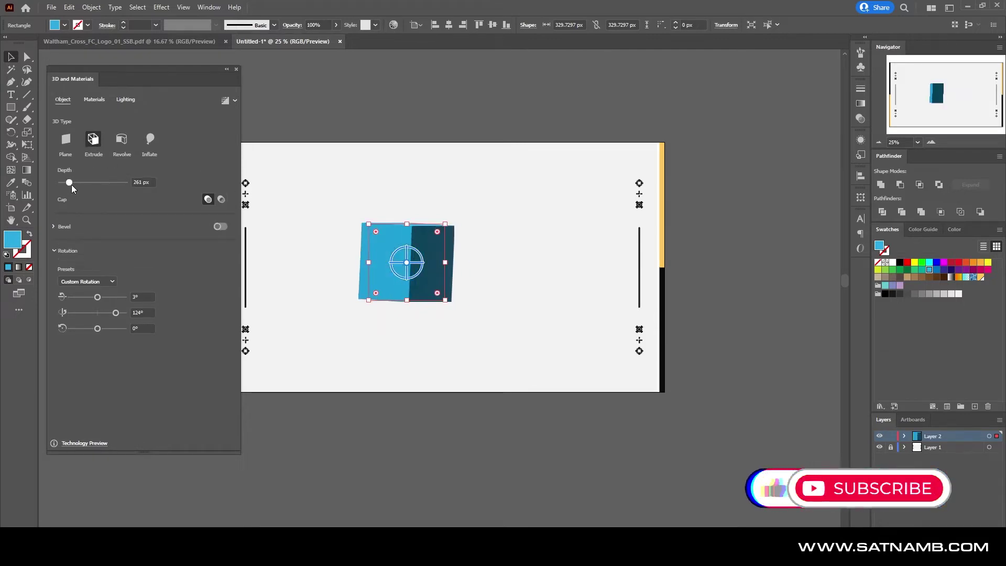
click(88, 282)
click(99, 378)
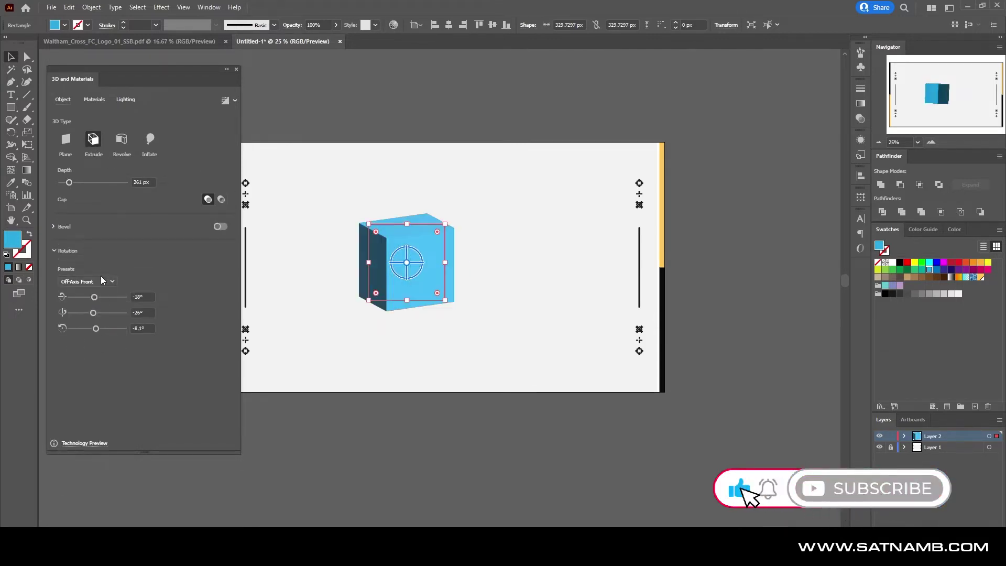
drag(84, 182, 111, 183)
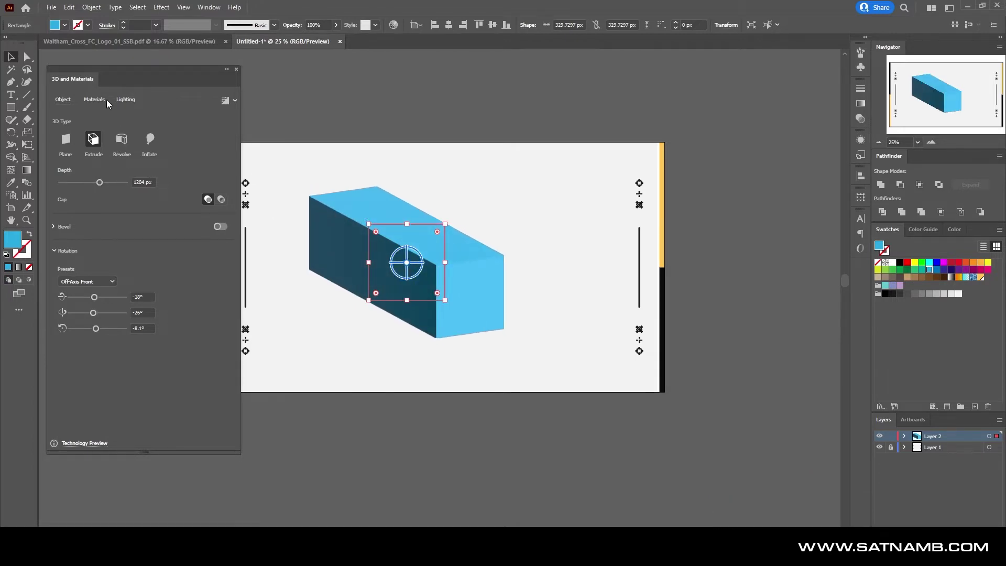
click(29, 58)
drag(435, 232, 433, 235)
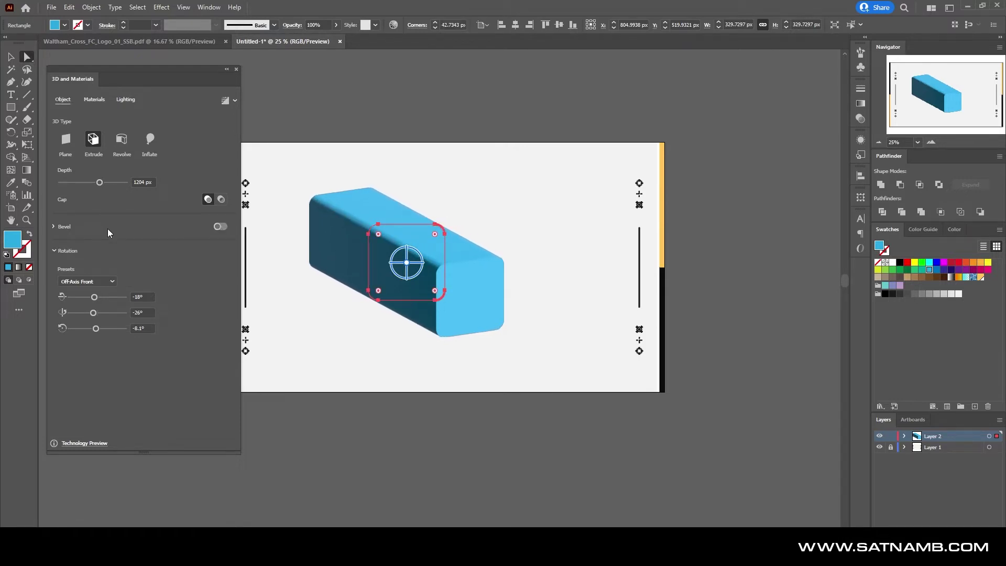
Turn on a Classic bevel, repeated 4 times, about 64% wide, after trying Convex and Round.
click(54, 226)
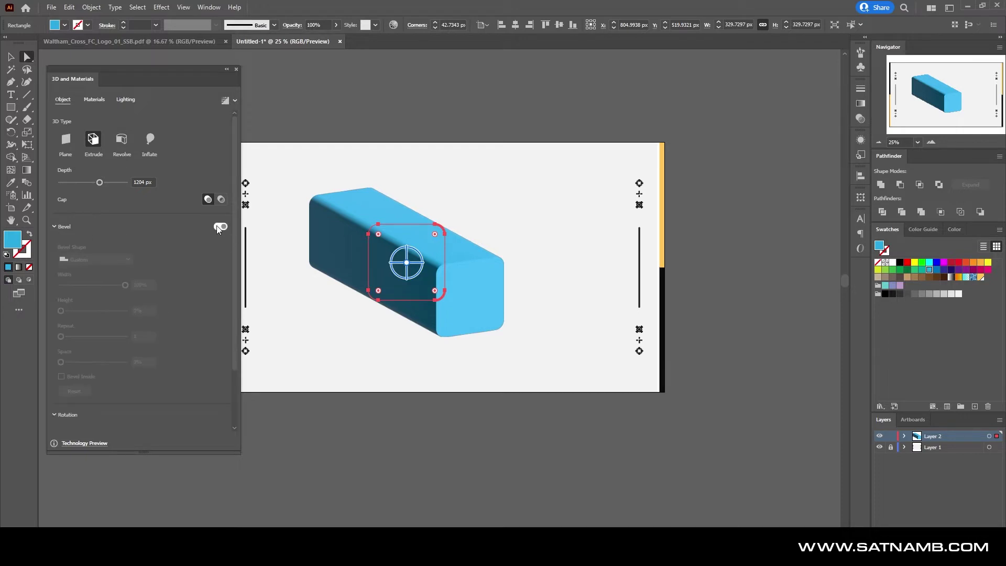
click(98, 259)
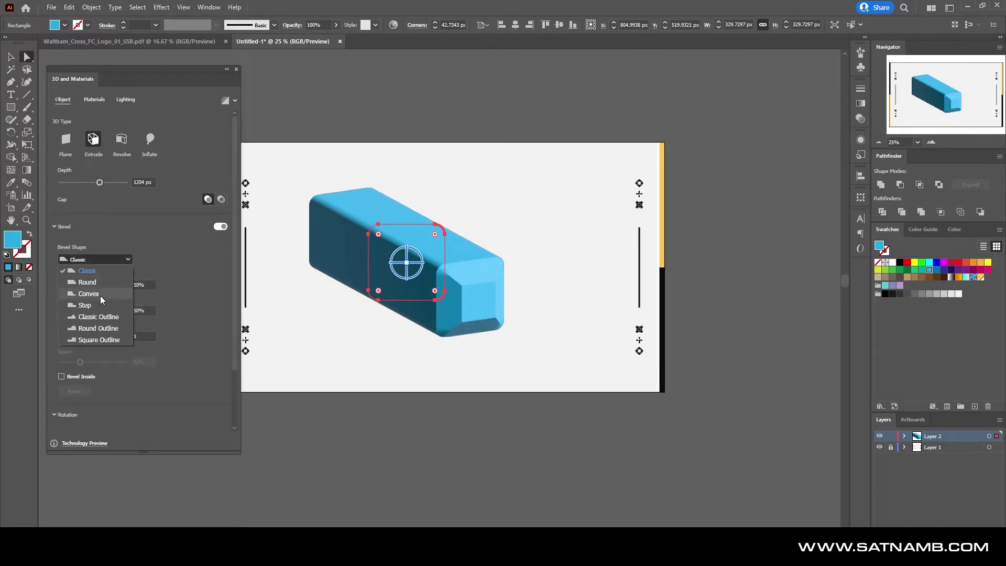
click(101, 297)
click(112, 261)
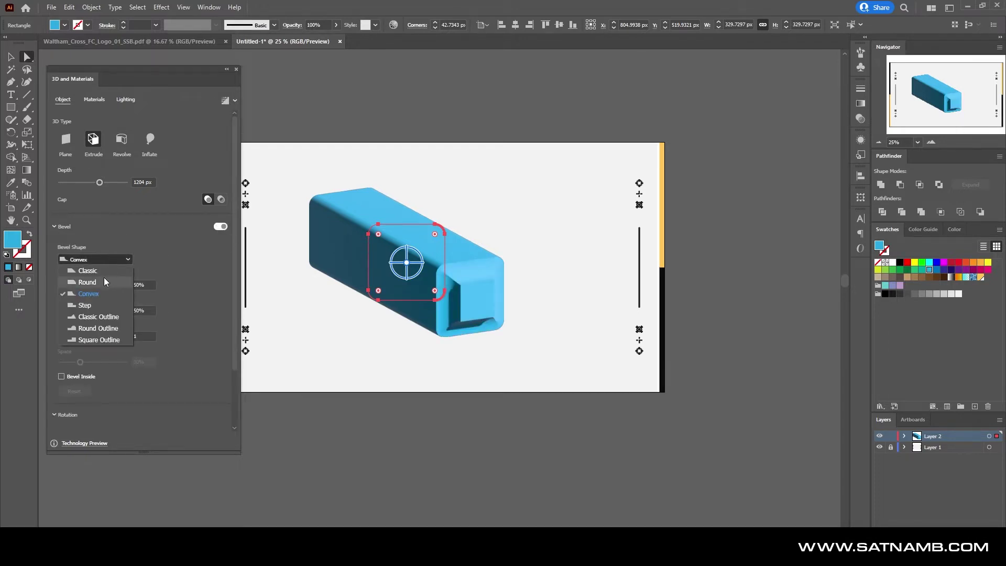
click(103, 281)
click(99, 261)
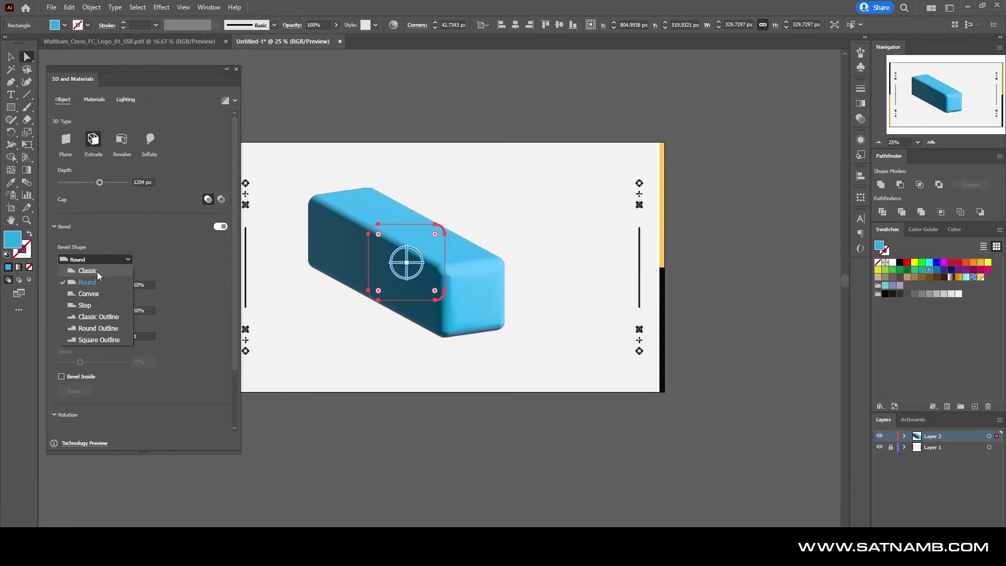
click(88, 270)
drag(93, 284, 71, 285)
drag(69, 338, 88, 331)
drag(72, 285, 99, 284)
Make the bevel cut inside with 29% spacing and a greater height.
click(80, 377)
click(80, 377)
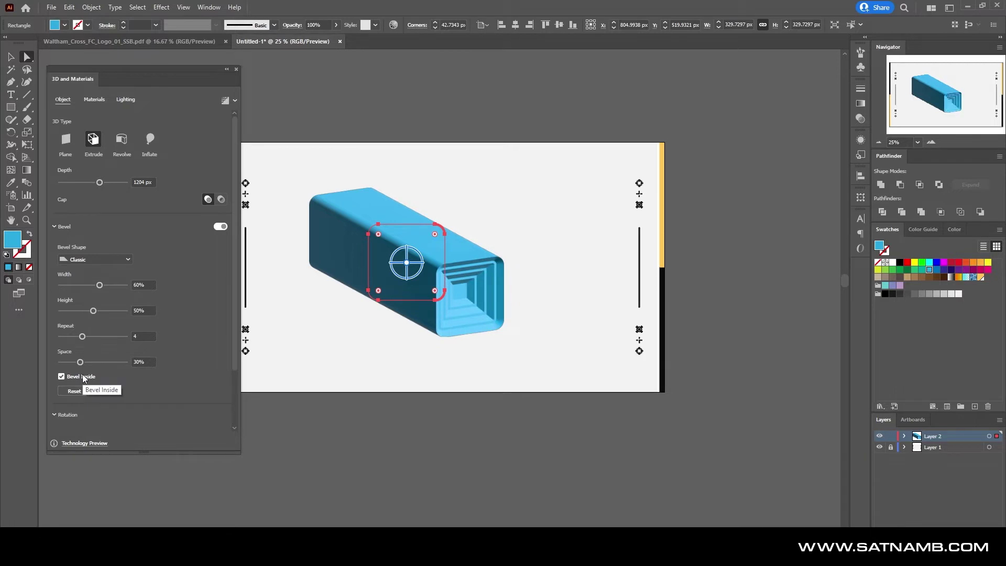
click(82, 376)
mouse_move(80, 362)
mouse_down()
mouse_move(106, 366)
mouse_move(80, 366)
mouse_up()
mouse_move(95, 311)
mouse_down()
mouse_move(114, 313)
mouse_move(98, 315)
mouse_up()
Rotate the box freely to a custom angle near 163°, -155°, 171°.
scroll(188, 326, down, 3)
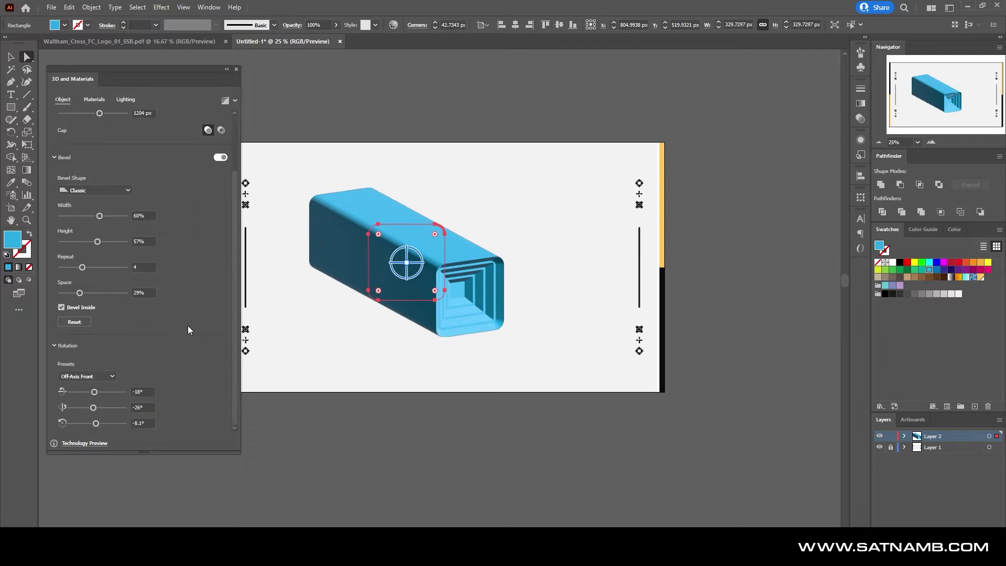
drag(95, 392, 94, 392)
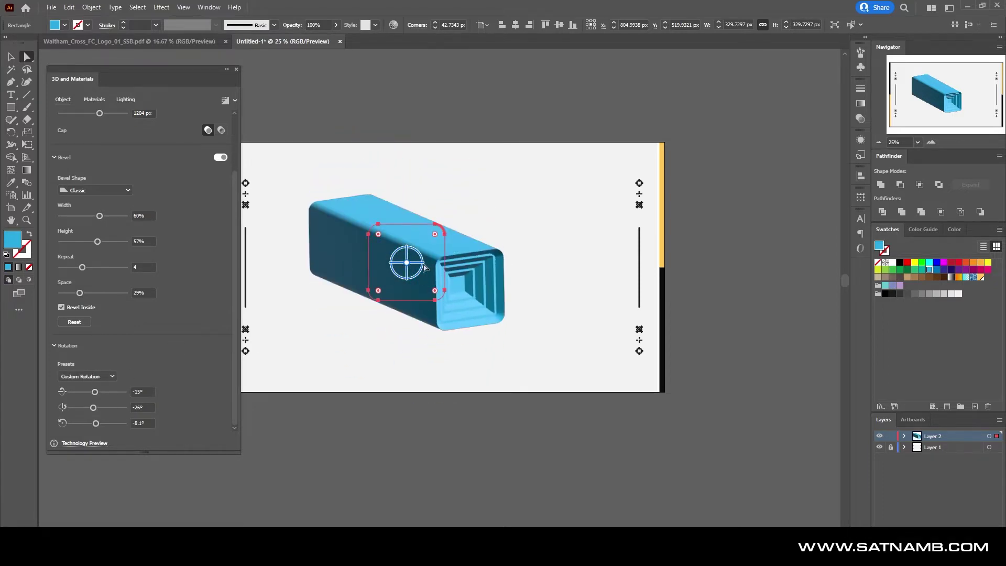
mouse_move(416, 263)
mouse_down()
mouse_move(395, 290)
mouse_move(412, 259)
mouse_move(397, 264)
mouse_move(397, 248)
mouse_move(479, 267)
mouse_move(471, 310)
mouse_move(476, 244)
mouse_move(379, 250)
mouse_move(404, 264)
mouse_up()
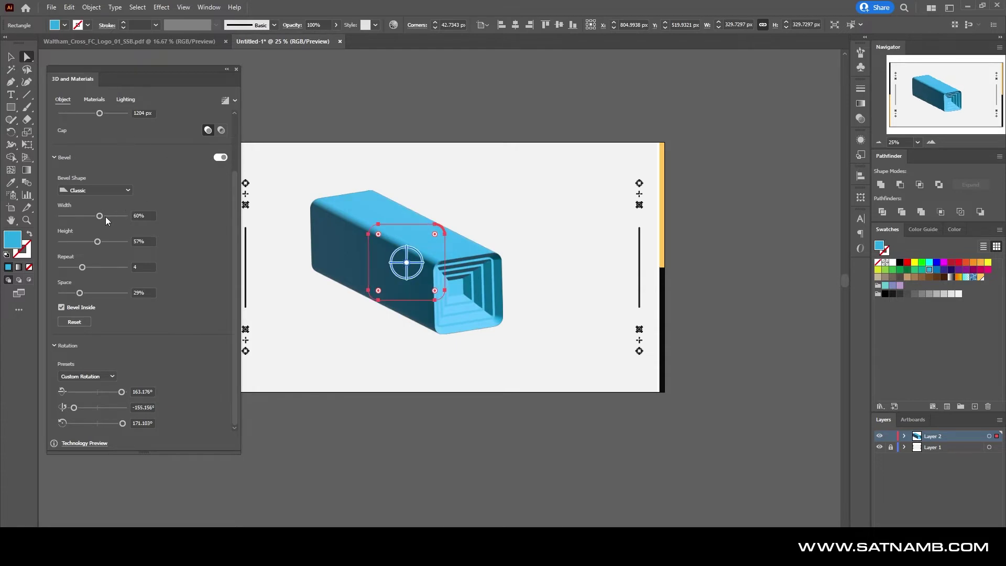
Remove the bevel, collapse the Bevel and Rotation sections, and shorten the extrusion depth.
click(220, 157)
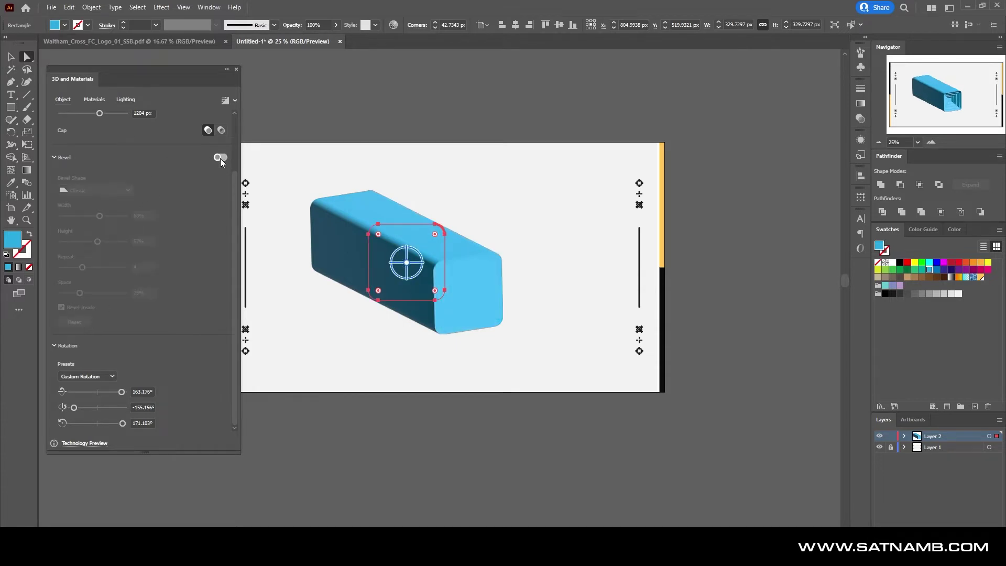
click(55, 159)
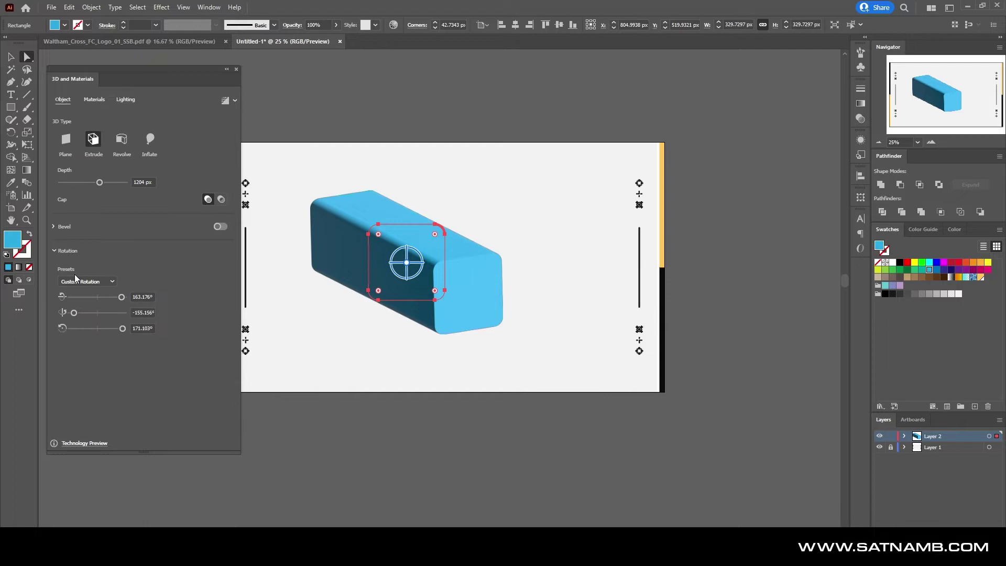
click(55, 249)
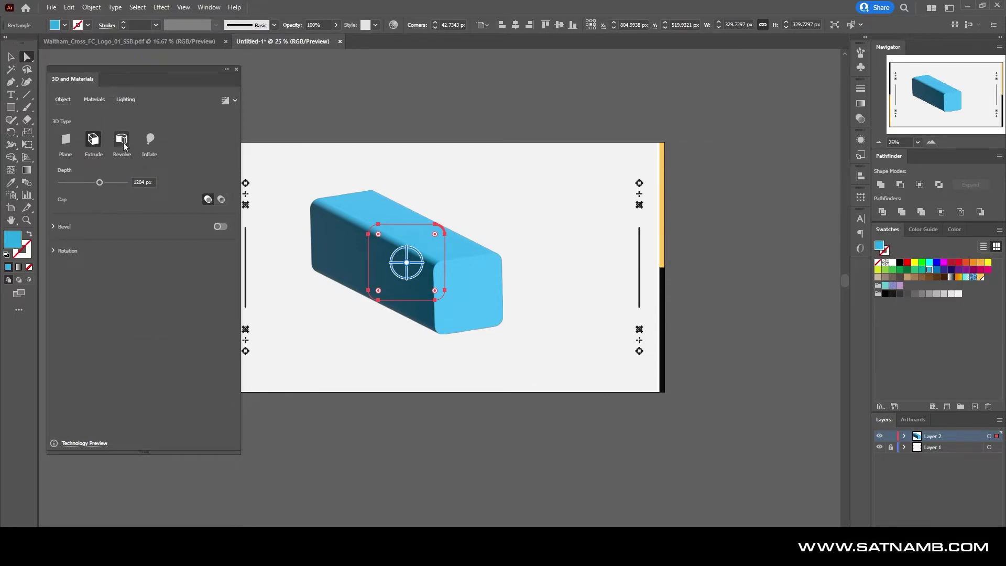
drag(99, 184, 77, 186)
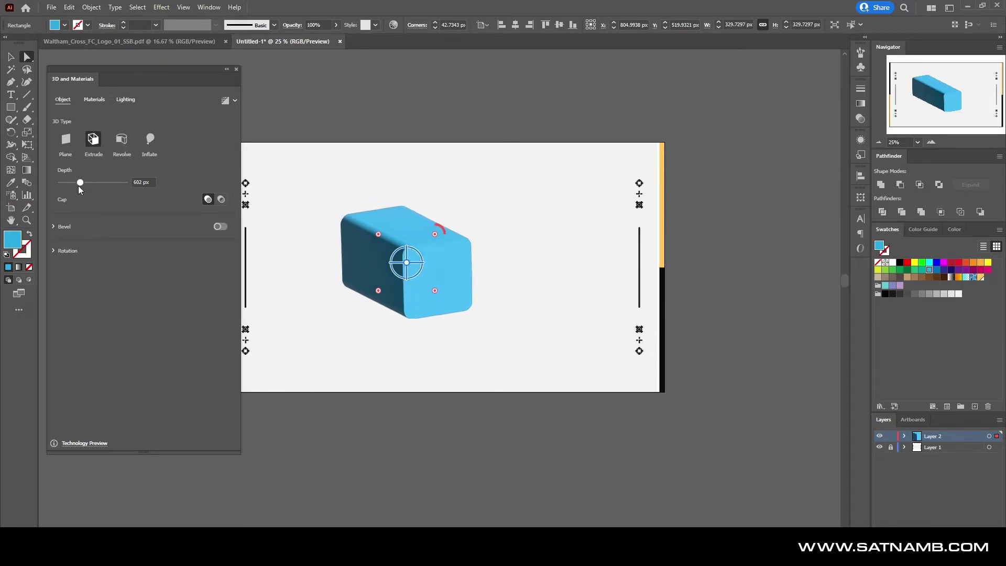
Try Plane, then Revolve the rounded square with a 252° revolve angle.
click(65, 139)
click(121, 140)
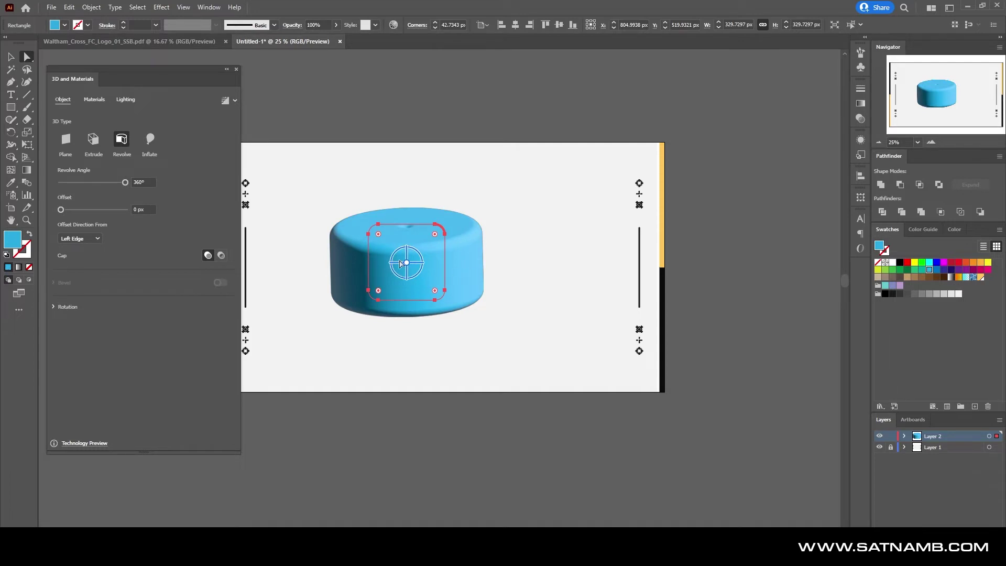
mouse_move(417, 253)
mouse_down()
mouse_move(416, 274)
mouse_move(423, 250)
mouse_up()
mouse_move(127, 183)
mouse_down()
mouse_move(64, 184)
mouse_move(129, 180)
mouse_up()
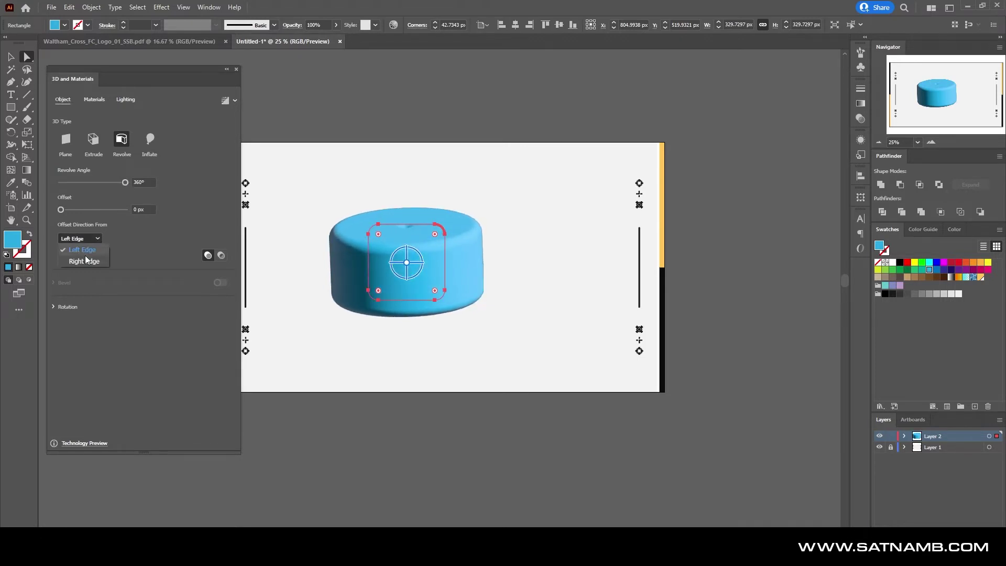
Inflate the shape to 309 px depth with adjusted volume, then select the whole cube.
click(150, 139)
drag(105, 184, 71, 187)
drag(125, 209, 61, 219)
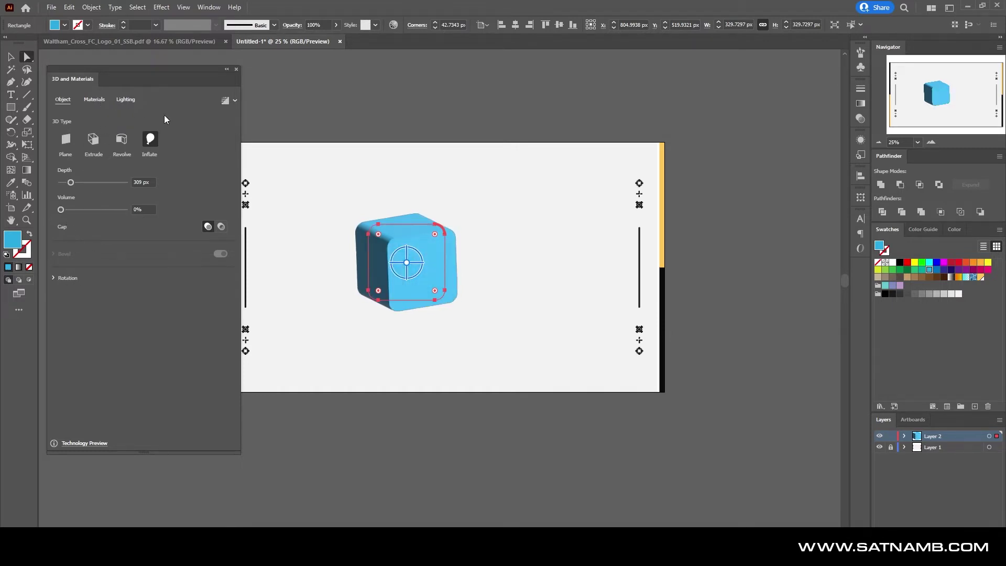
click(125, 99)
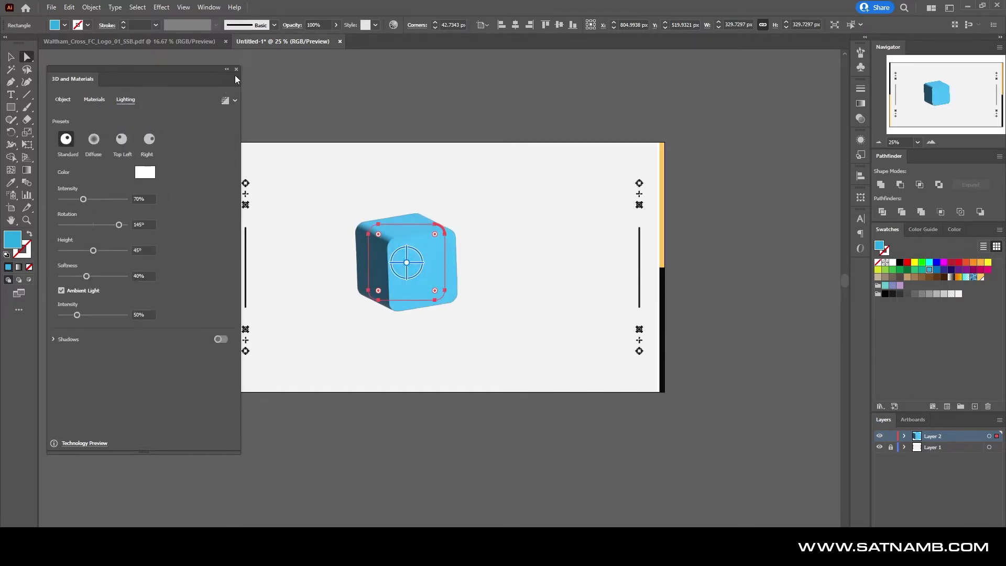
key(v)
click(389, 266)
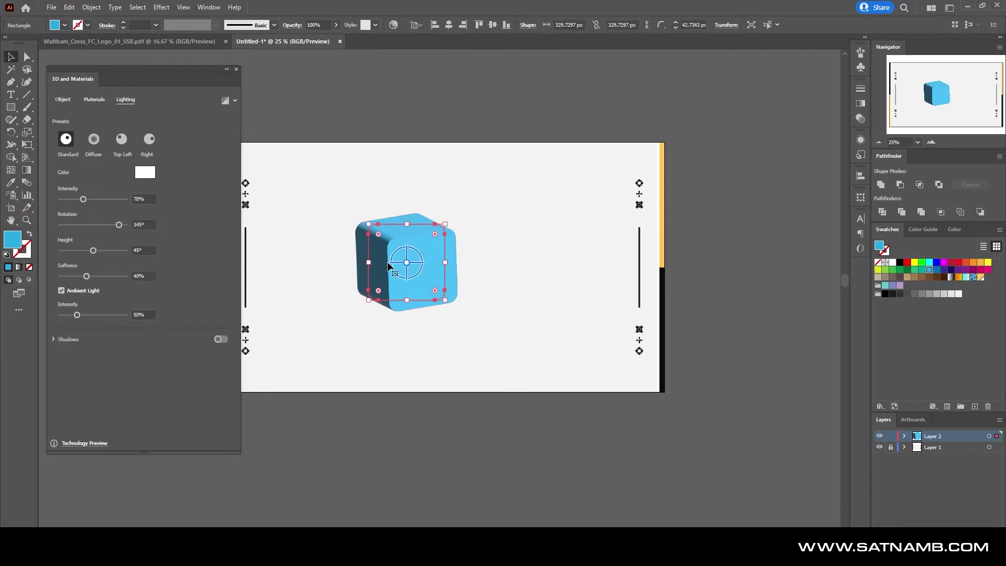
Replace the cube with a blue circle and erase its right half.
key(Delete)
drag(11, 106, 46, 133)
drag(360, 210, 461, 312)
key(a)
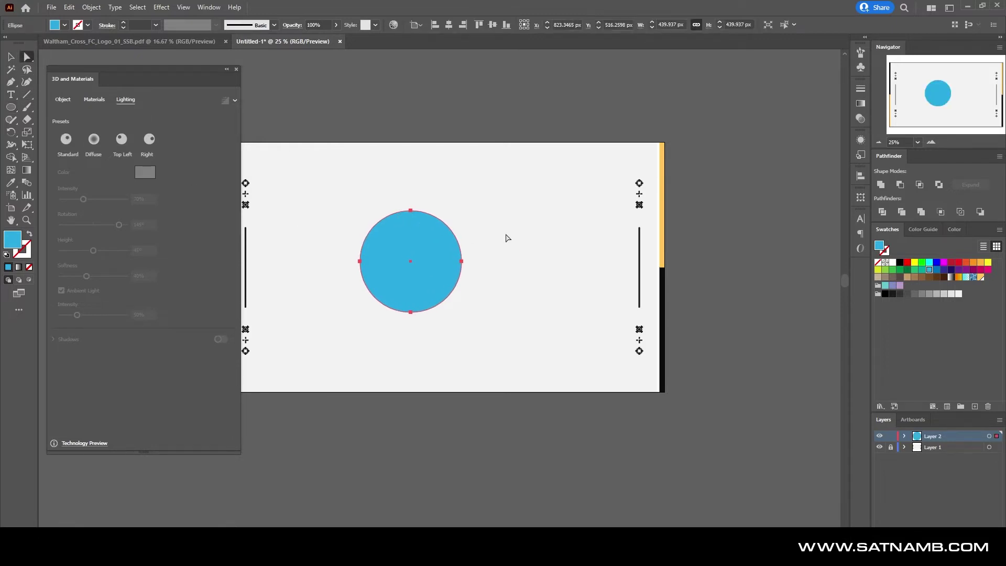
key(shift+e)
drag(510, 184, 411, 354)
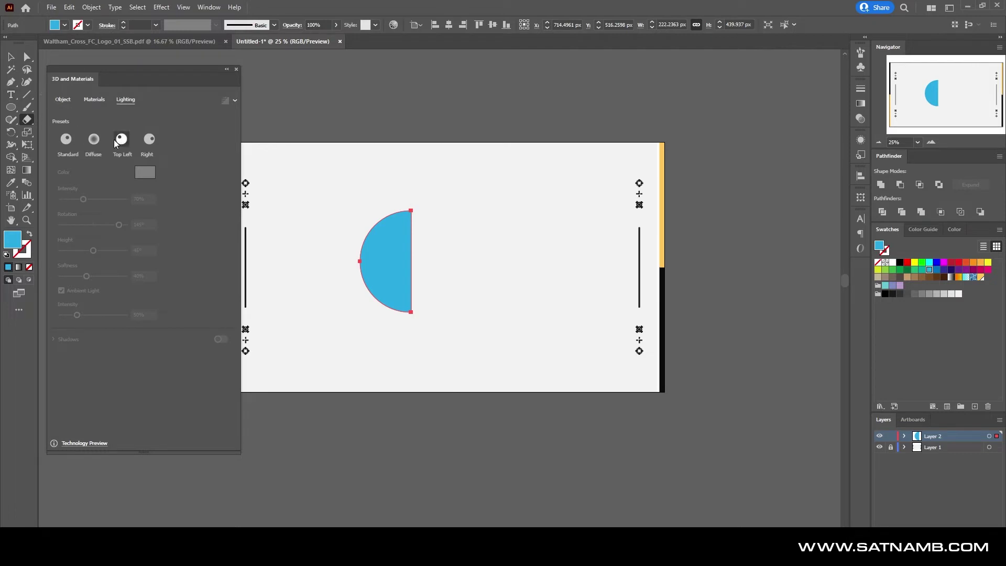
Revolve the half circle 360° from its Right Edge to form a sphere.
click(77, 100)
click(118, 144)
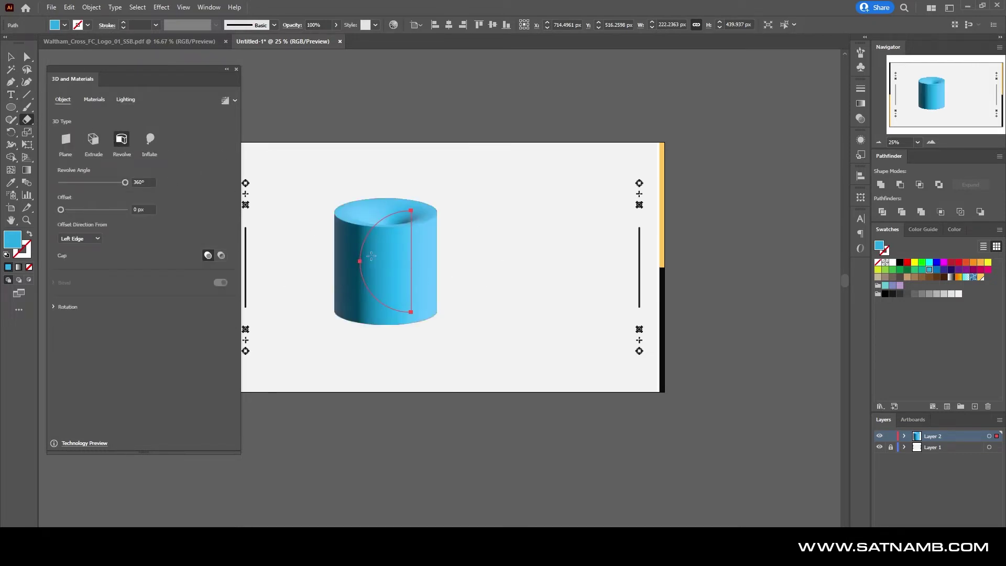
click(80, 238)
click(93, 261)
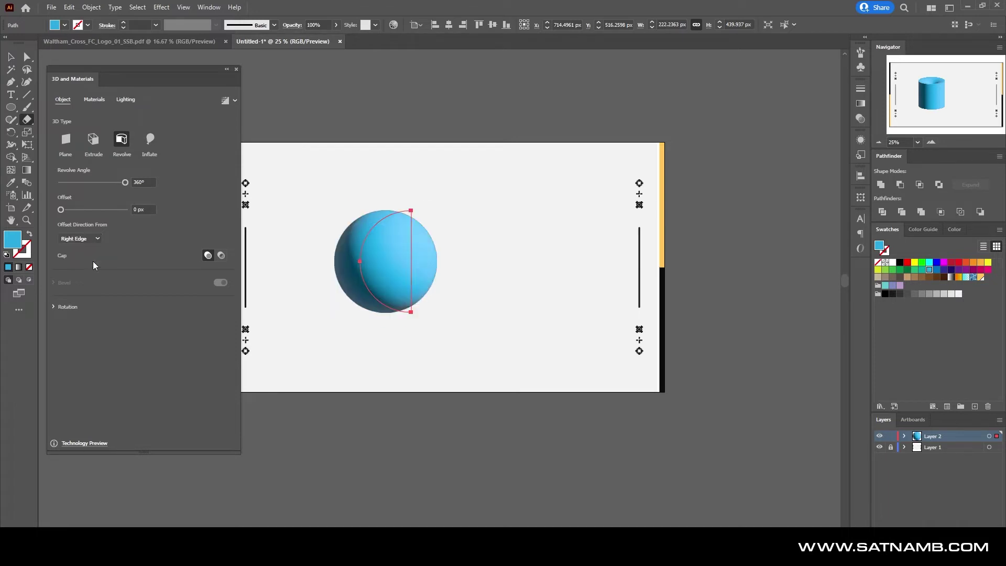
drag(125, 182, 165, 181)
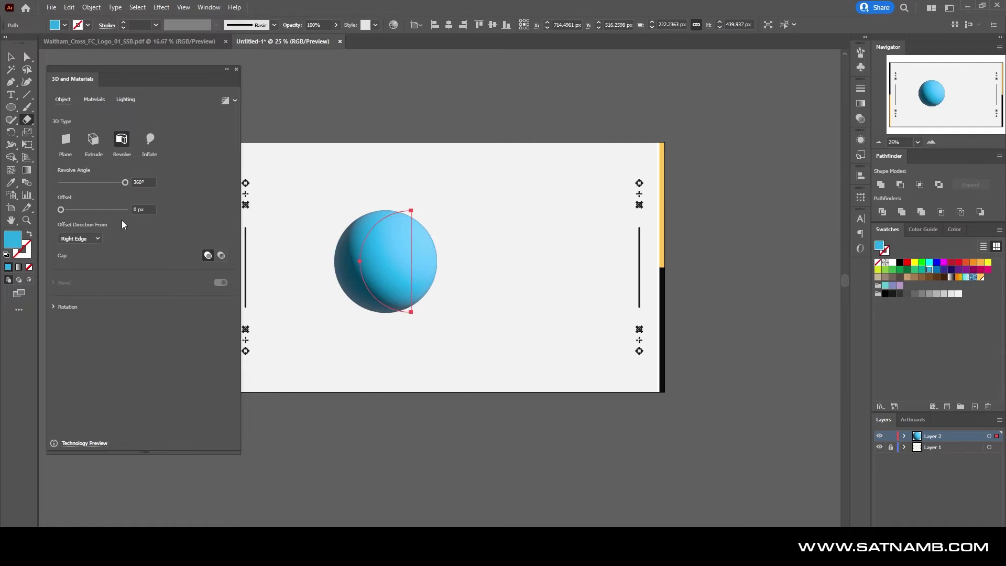
Browse the materials and apply Zinc Spade Pattern to the sphere.
click(89, 100)
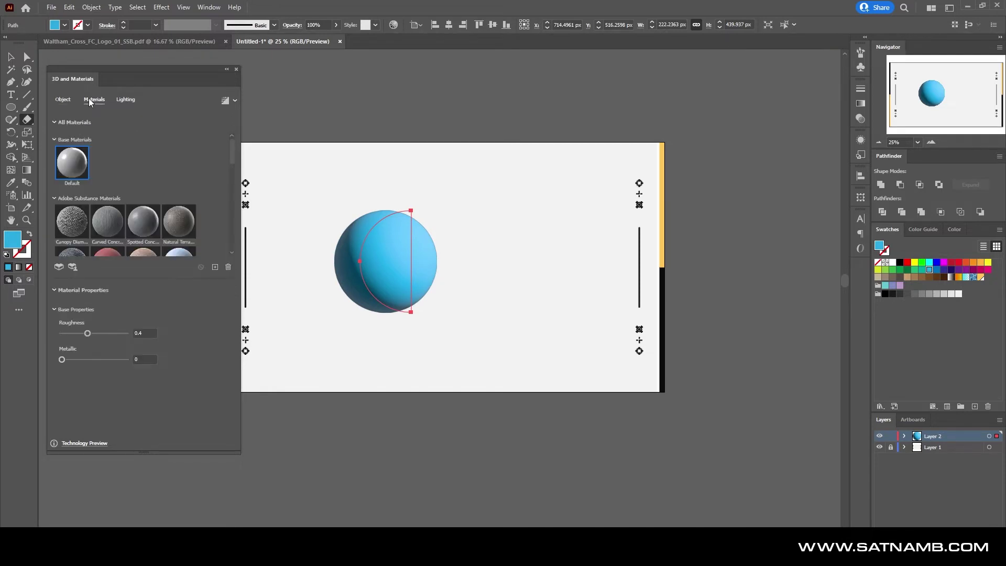
scroll(157, 180, down, 2)
scroll(105, 163, up, 2)
scroll(172, 225, down, 5)
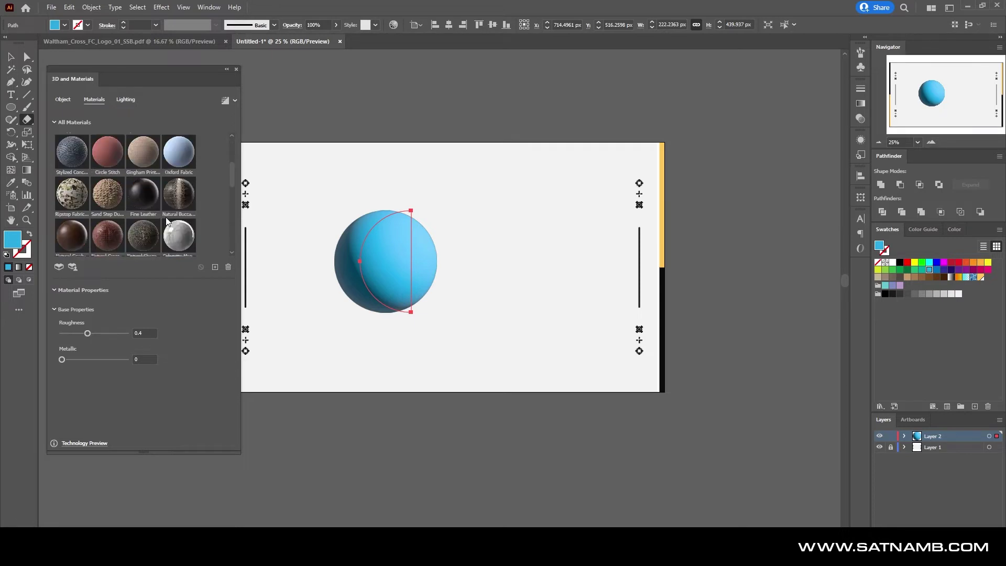
scroll(143, 210, down, 2)
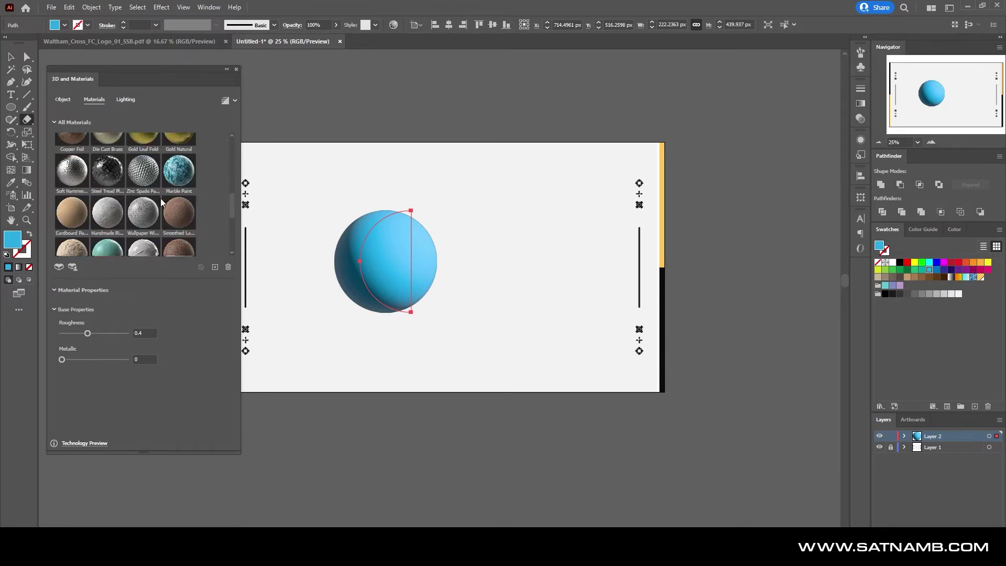
click(151, 167)
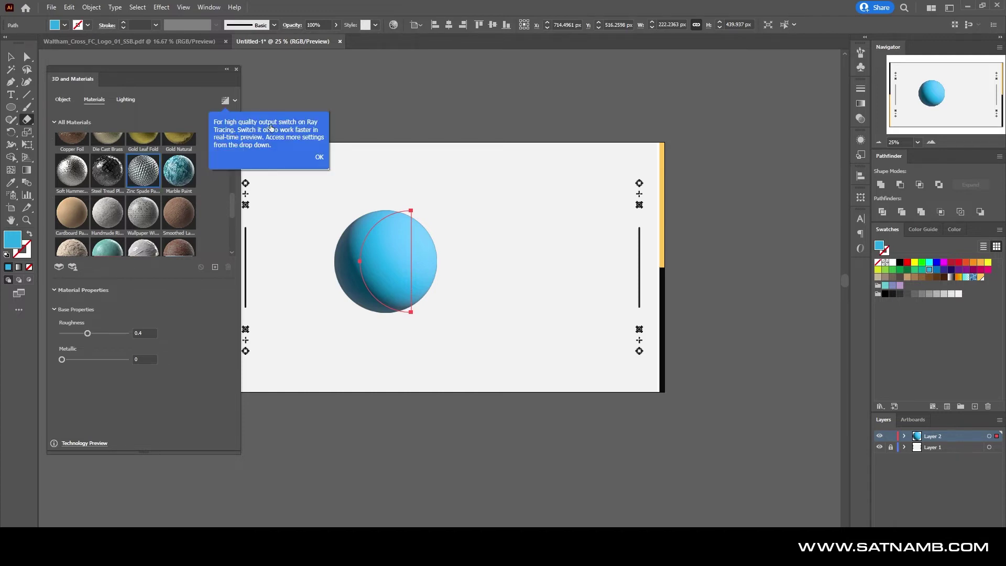
click(319, 157)
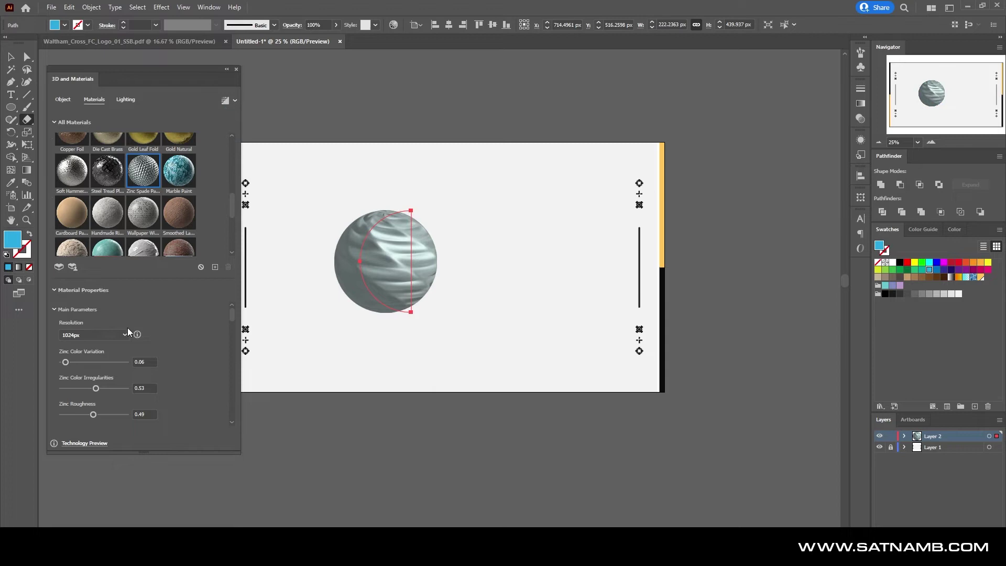
Apply Gold Leaf Fold tinted orange, with lower roughness and normal intensity 1.
scroll(154, 177, up, 1)
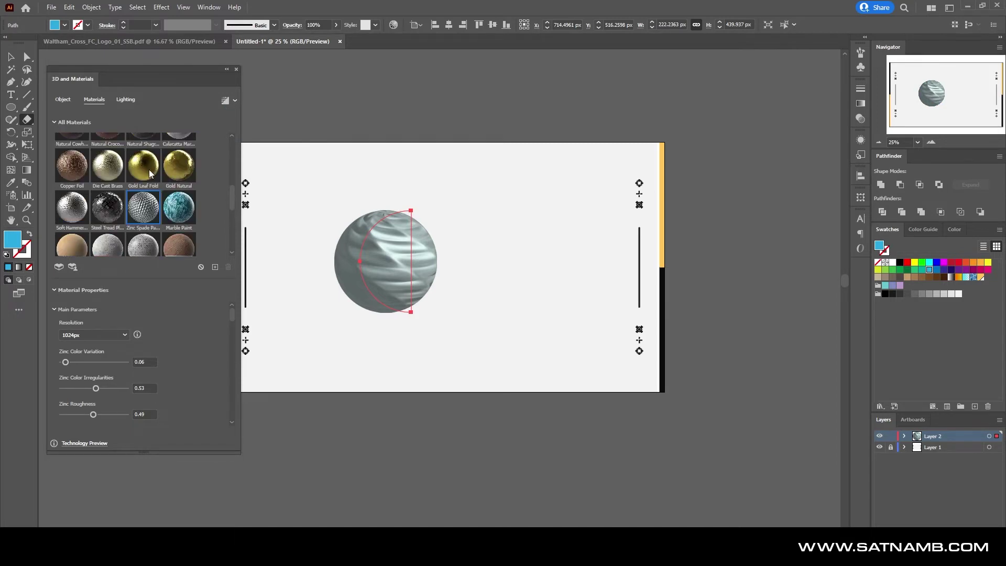
click(139, 169)
click(152, 350)
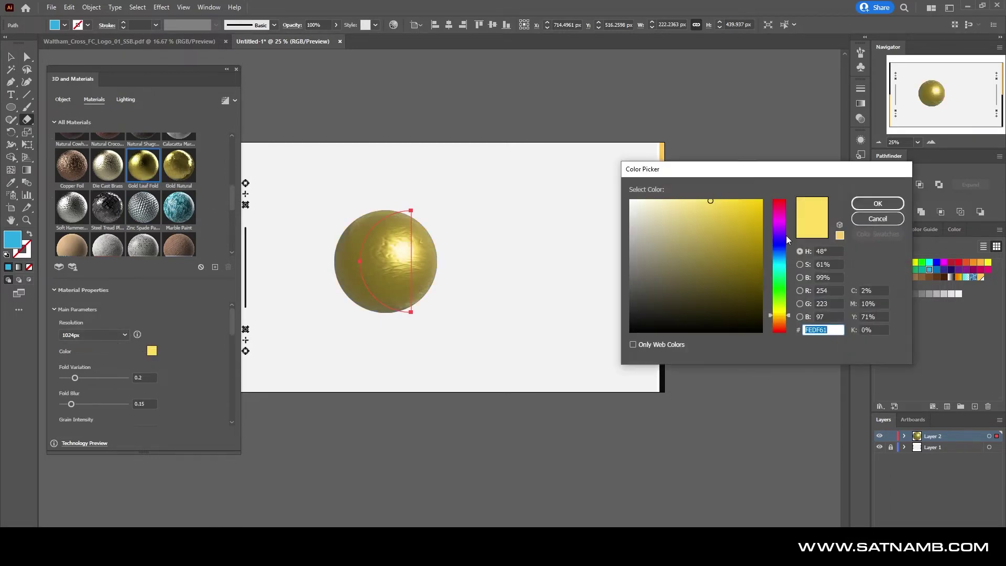
drag(779, 326, 779, 319)
click(876, 203)
scroll(115, 347, down, 3)
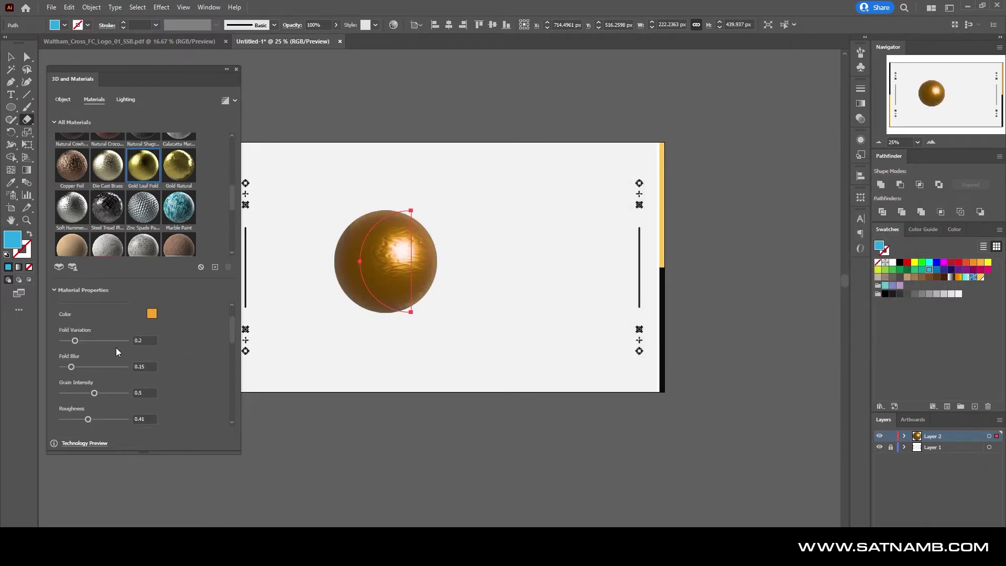
drag(115, 381, 76, 382)
scroll(104, 365, down, 5)
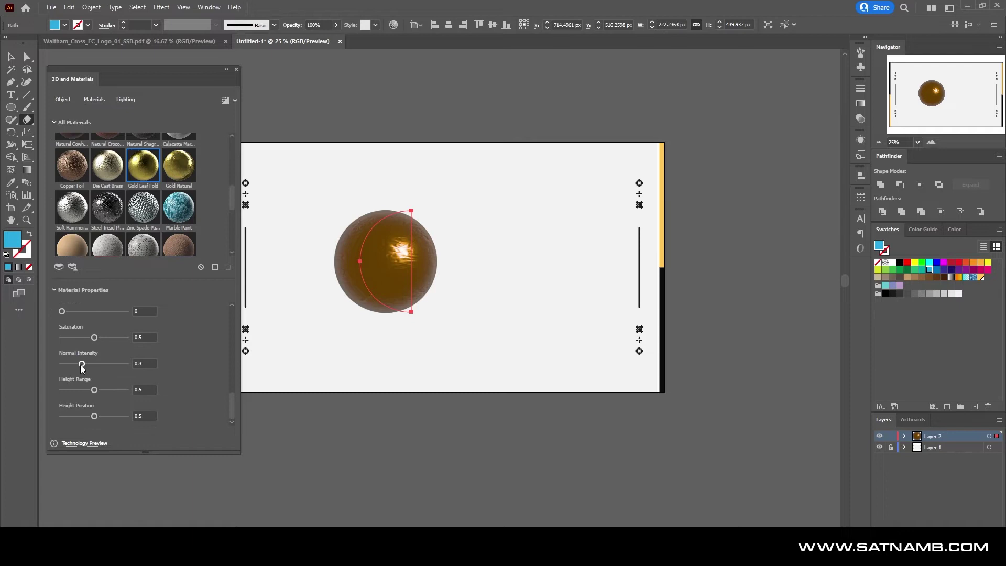
drag(64, 366, 128, 365)
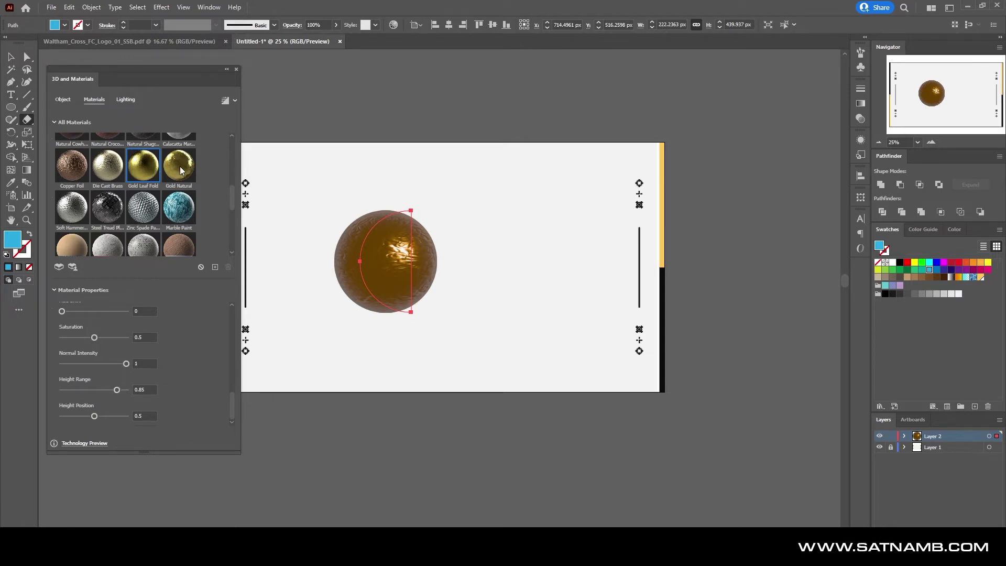
Switch the material to Marble Paint and cancel the Import Materials dialog.
click(179, 208)
scroll(167, 346, down, 1)
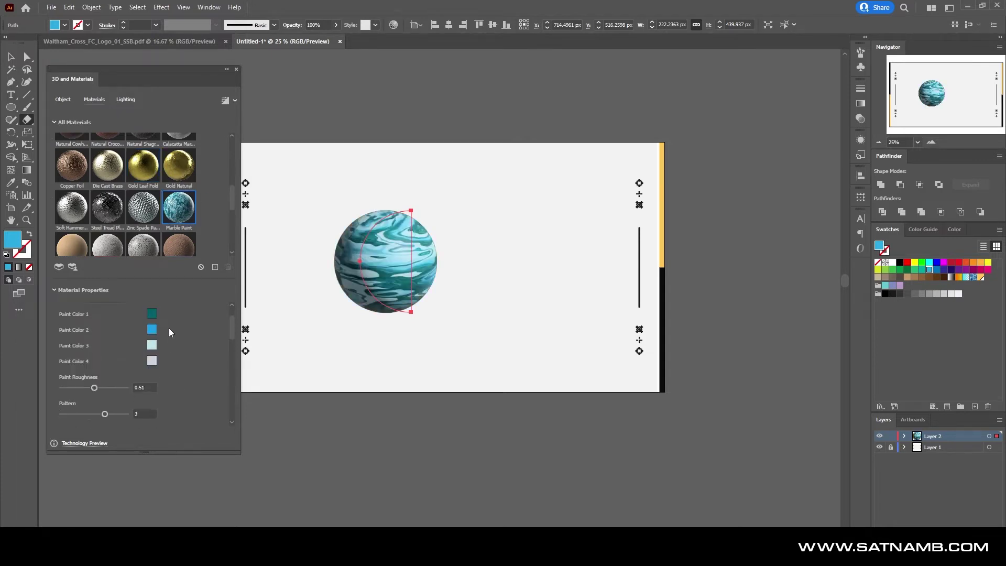
scroll(169, 332, up, 1)
scroll(175, 227, down, 5)
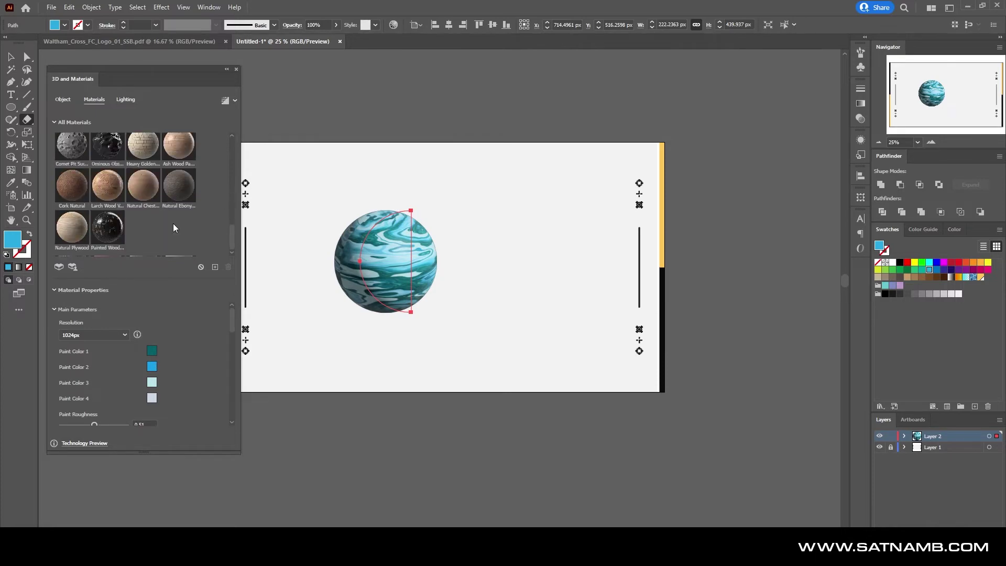
click(215, 267)
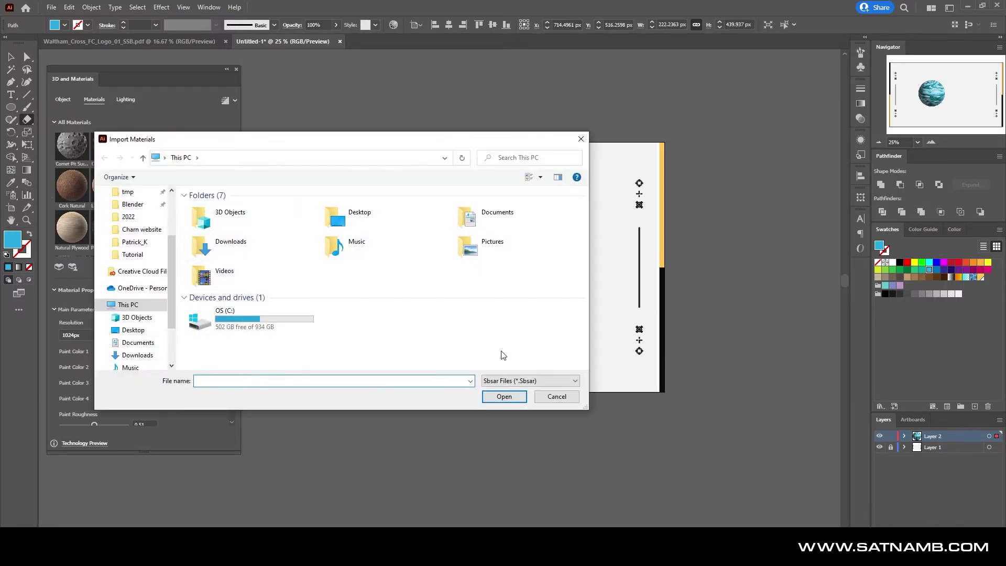
click(556, 396)
Try the Diffuse, Top Left and Right lighting presets, then return to Standard.
click(125, 100)
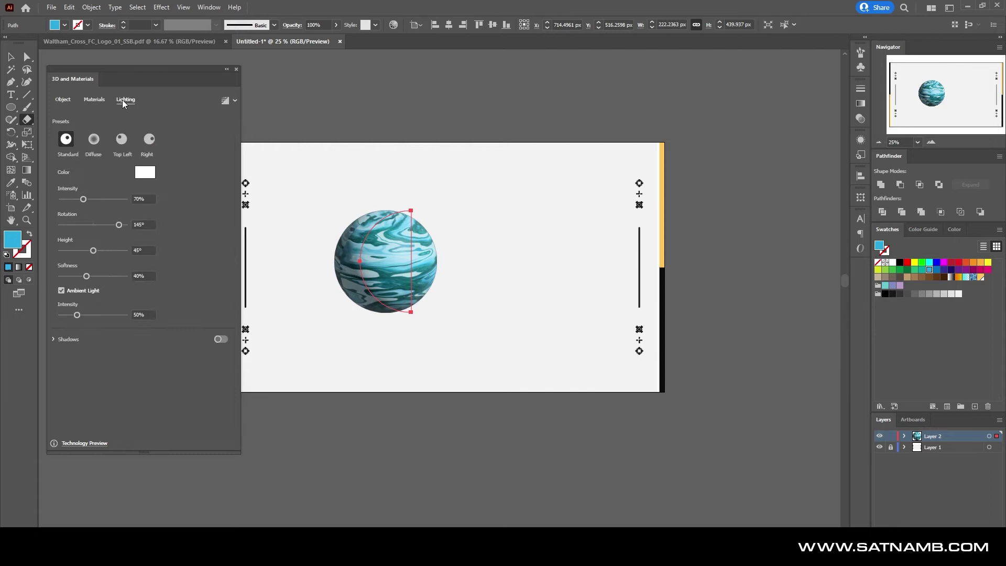
click(94, 140)
click(122, 140)
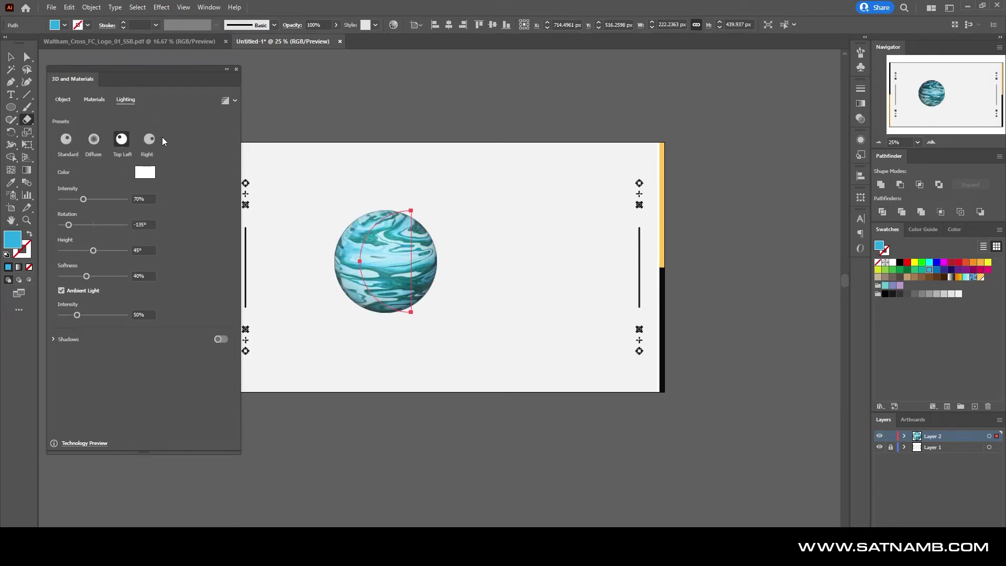
click(150, 140)
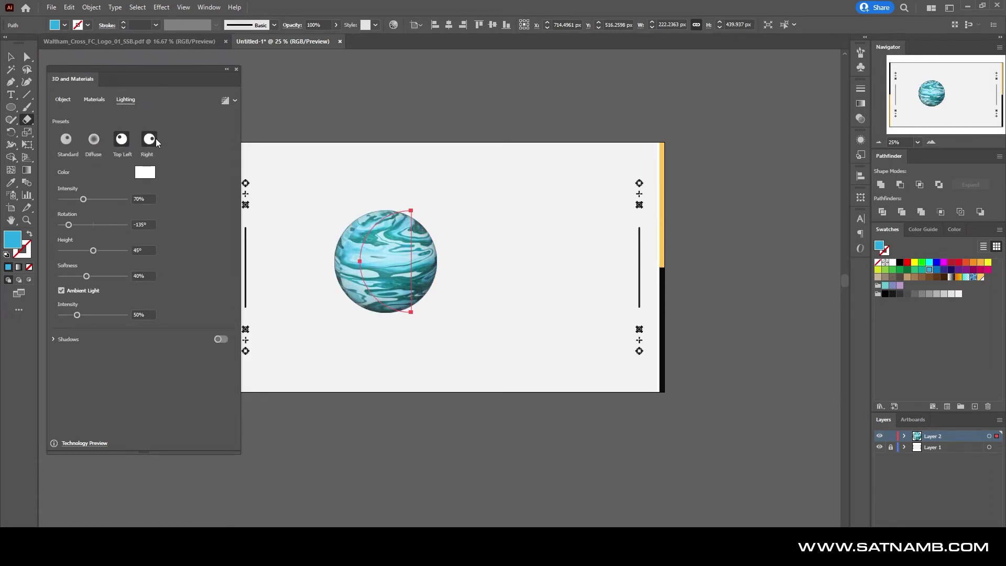
click(66, 139)
Make the light red at maximum intensity with ambient light at zero.
click(136, 175)
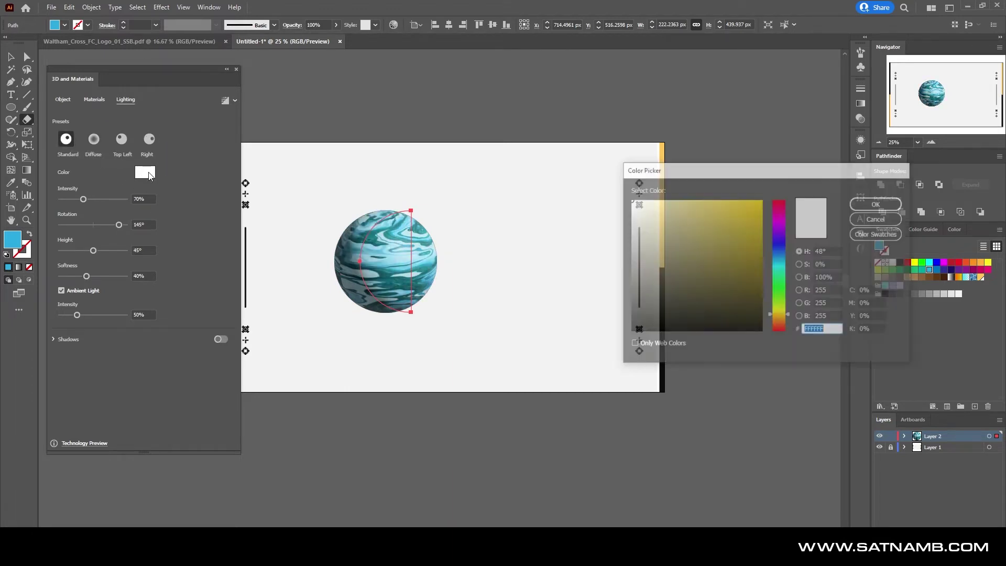
drag(780, 282, 769, 182)
key(Return)
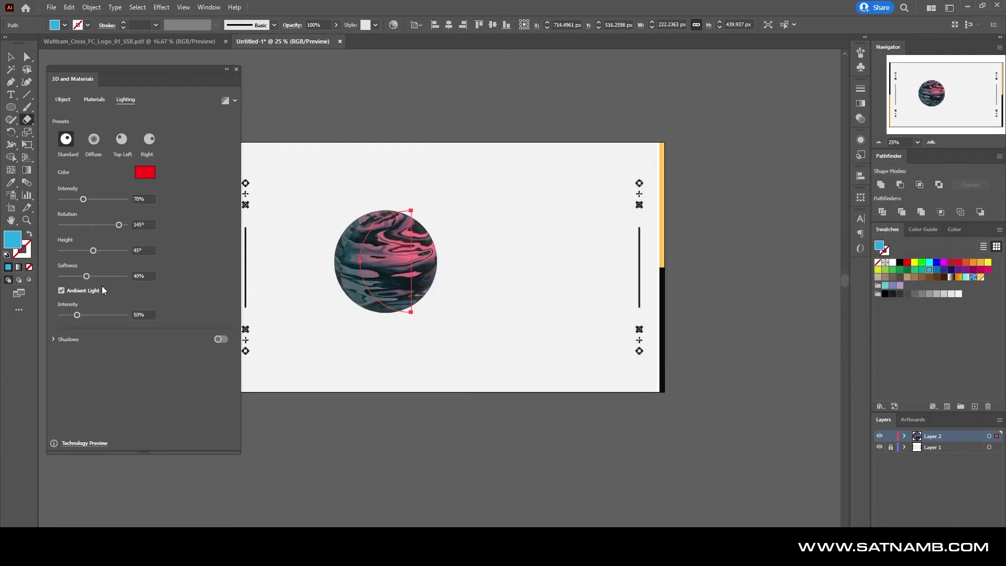
drag(83, 199, 132, 202)
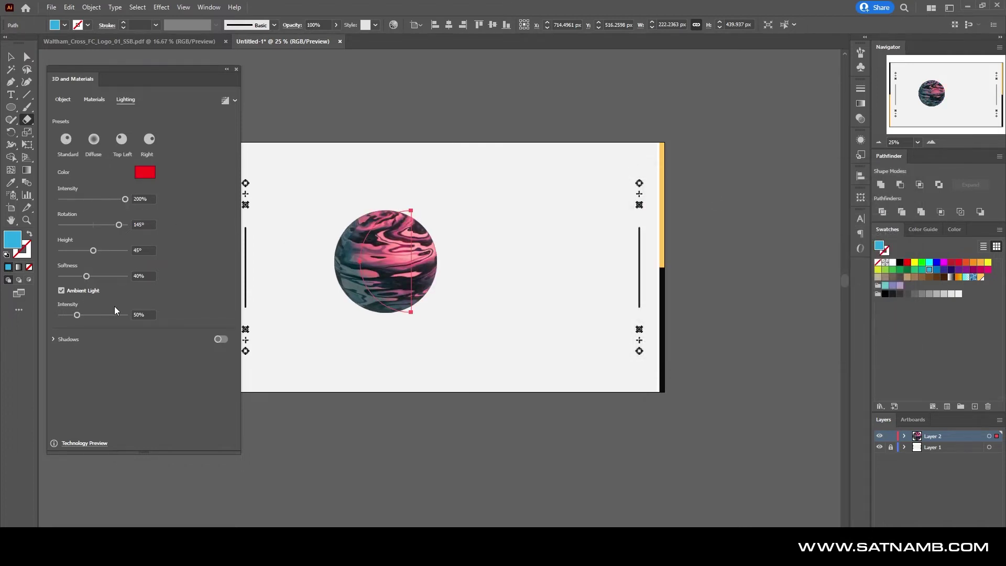
mouse_move(77, 315)
mouse_down()
mouse_move(106, 314)
mouse_move(54, 315)
mouse_move(101, 314)
mouse_move(57, 315)
mouse_move(92, 315)
mouse_up()
Reset to the Standard lighting preset with a white light colour.
click(55, 152)
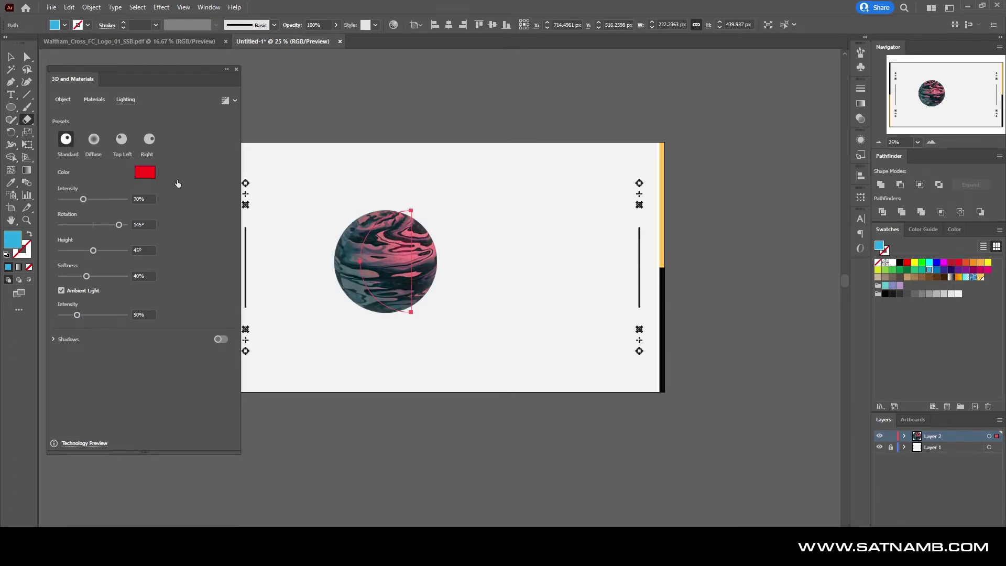
click(145, 172)
drag(650, 209, 606, 202)
click(877, 203)
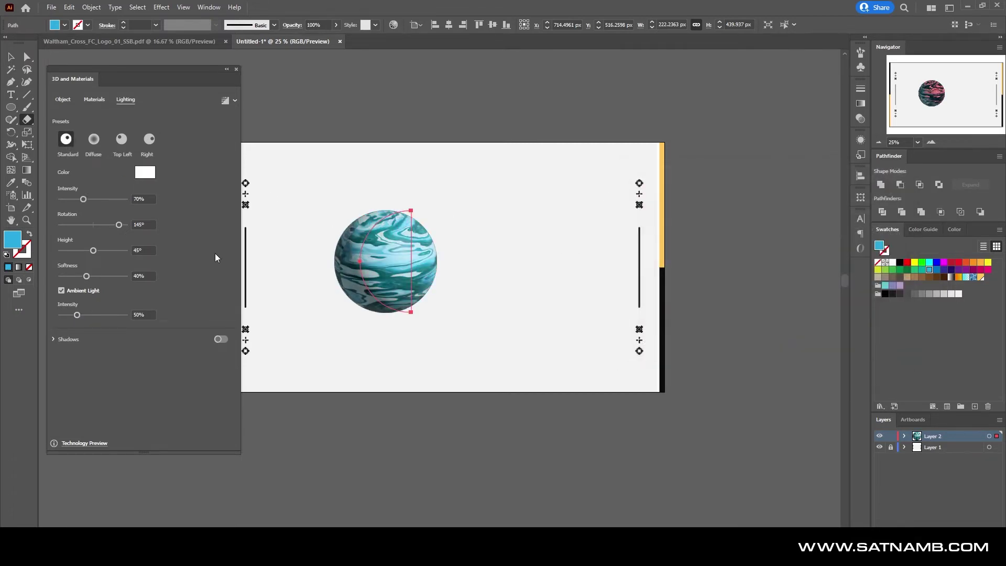
click(54, 339)
Turn on a Below Object shadow with Shadow Bounds enlarged to 289%.
click(221, 339)
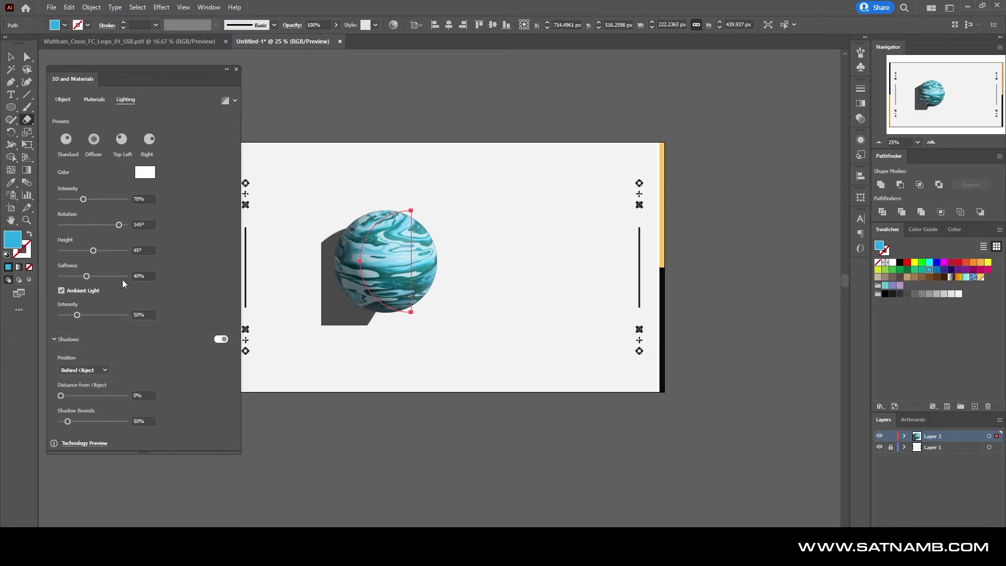
click(83, 370)
click(84, 370)
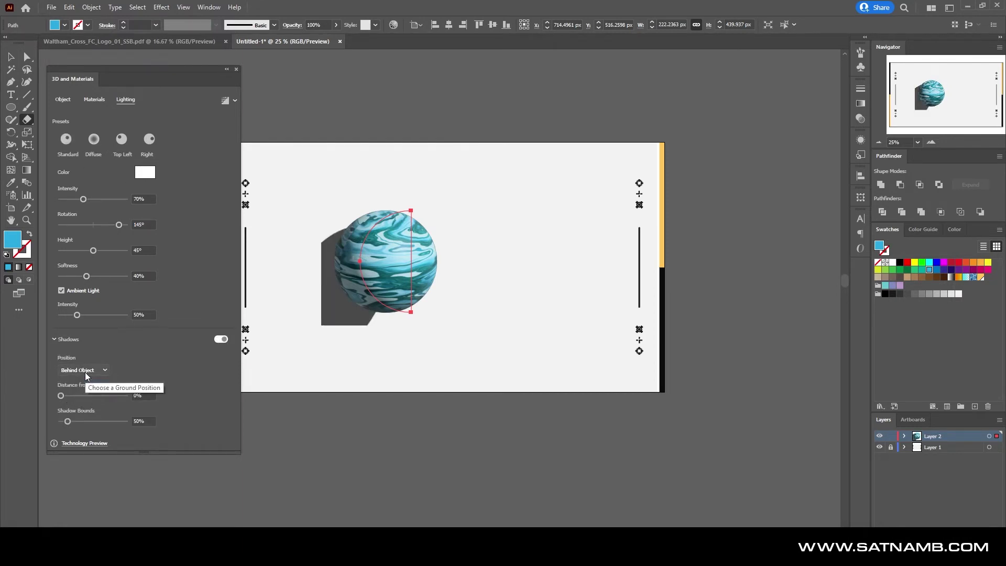
click(84, 370)
click(86, 393)
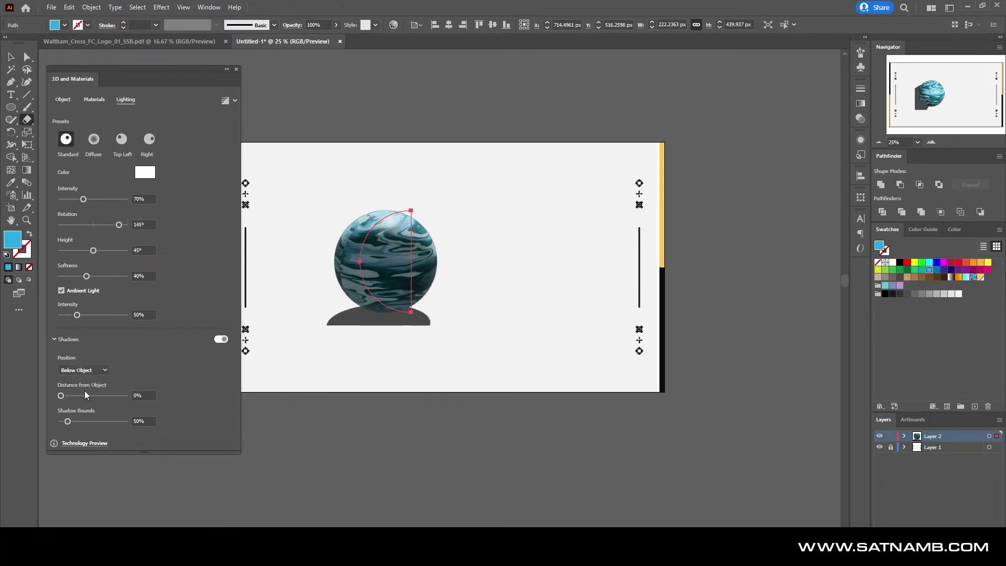
drag(70, 422, 53, 404)
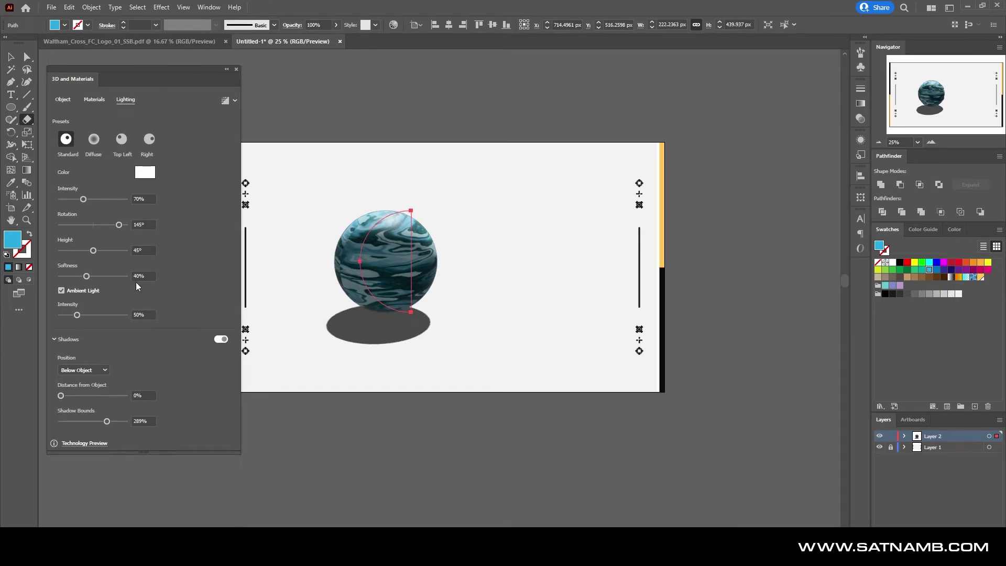
Relight the sphere: 32° height, 100% softness, 0% ambient, 51% intensity.
drag(78, 315, 81, 317)
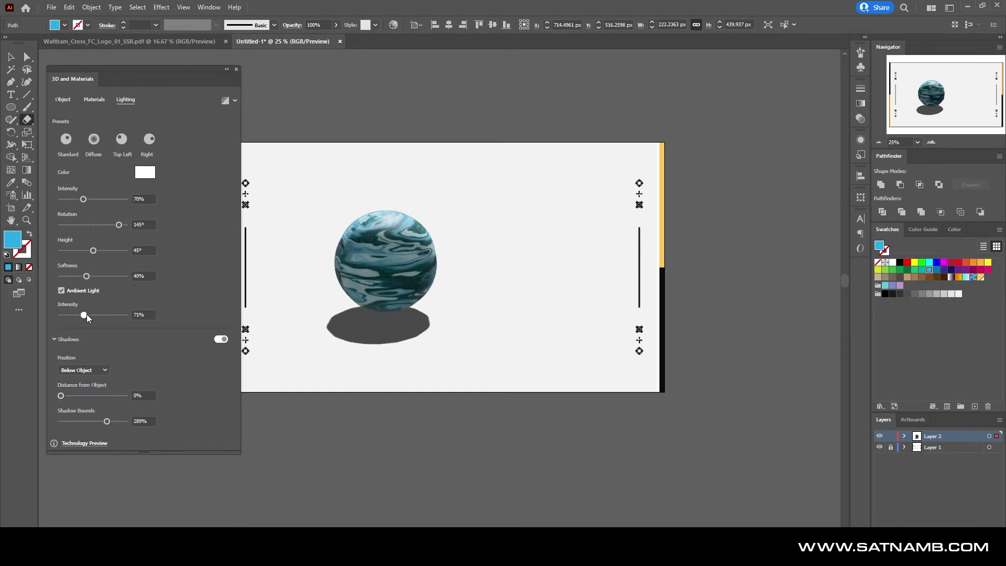
mouse_move(93, 250)
mouse_down()
mouse_move(137, 252)
mouse_move(66, 257)
mouse_move(125, 225)
mouse_move(85, 225)
mouse_up()
drag(86, 276, 125, 276)
drag(77, 315, 60, 314)
mouse_move(83, 201)
mouse_down()
mouse_move(101, 197)
mouse_move(61, 199)
mouse_move(97, 199)
mouse_move(77, 199)
mouse_up()
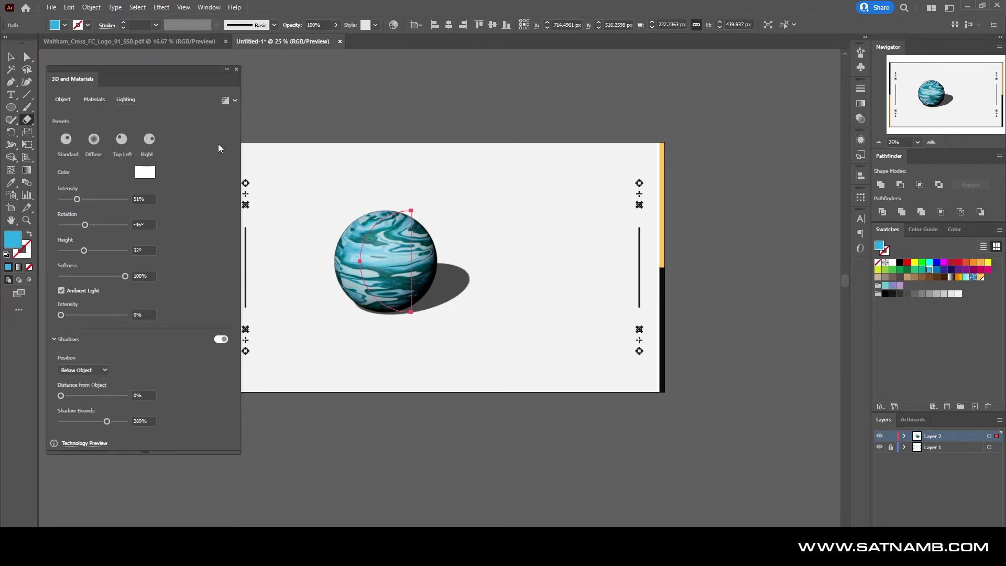
Enable high-quality ray tracing, render the sphere, and raise Shadow Bounds to 318%.
click(234, 100)
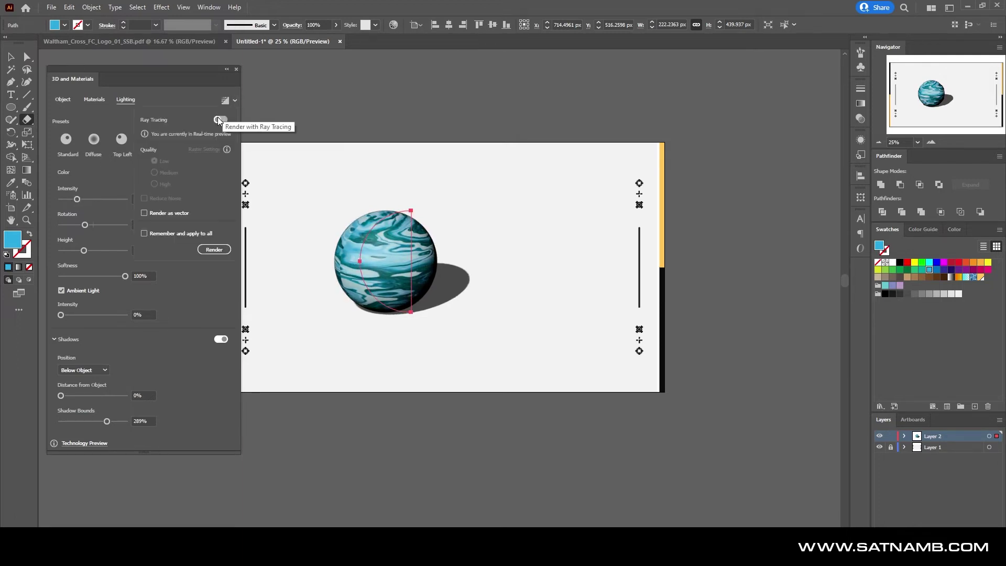
click(220, 119)
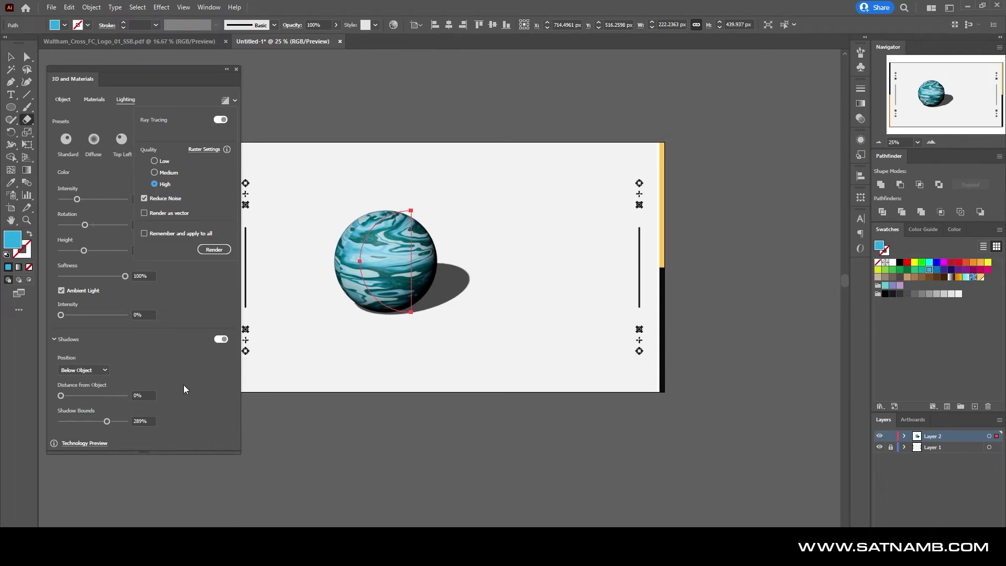
click(213, 250)
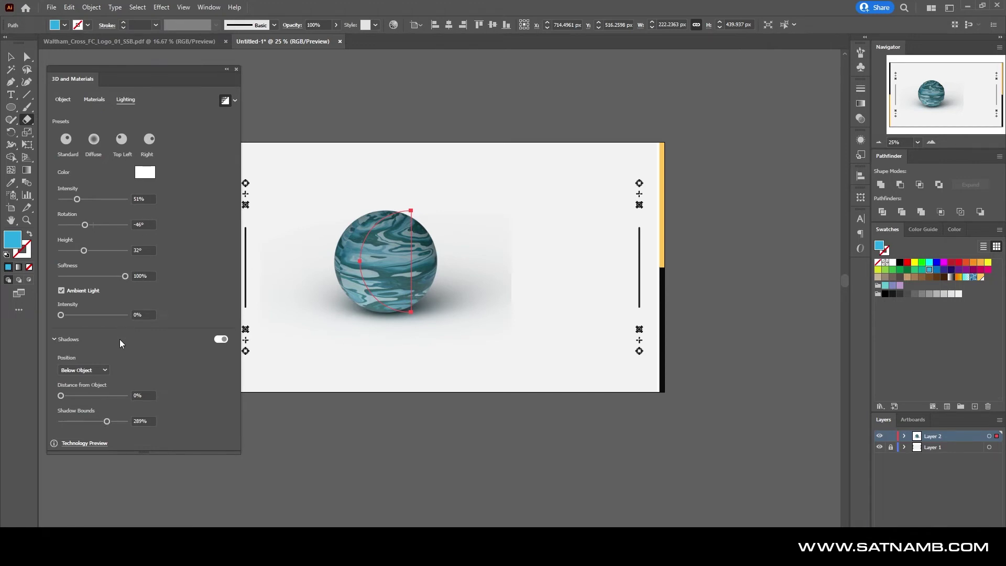
mouse_move(107, 421)
mouse_down()
mouse_move(79, 427)
mouse_move(116, 423)
mouse_up()
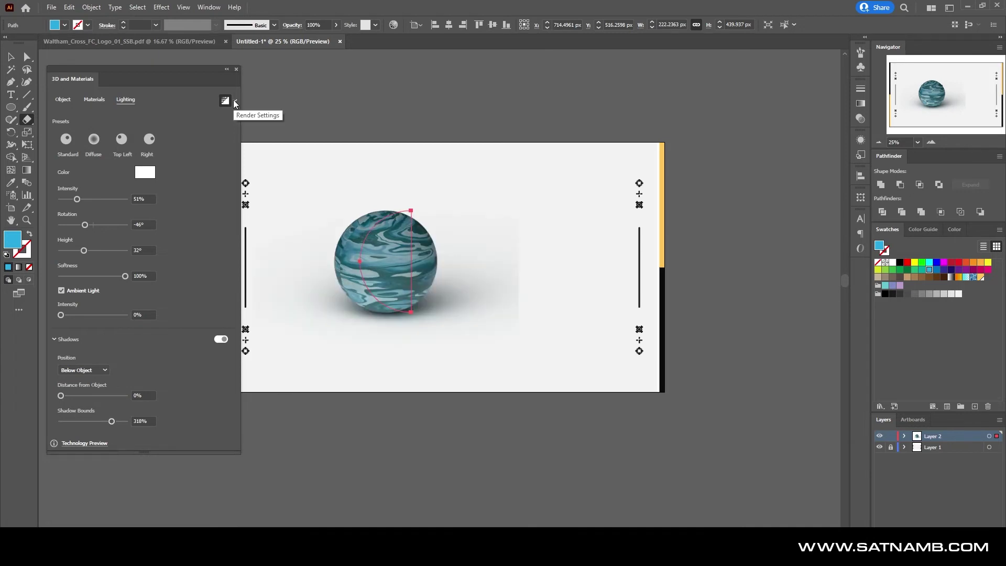
Set render quality to Low and shadow softness to 38%, then close the 3D and Materials panel.
click(234, 101)
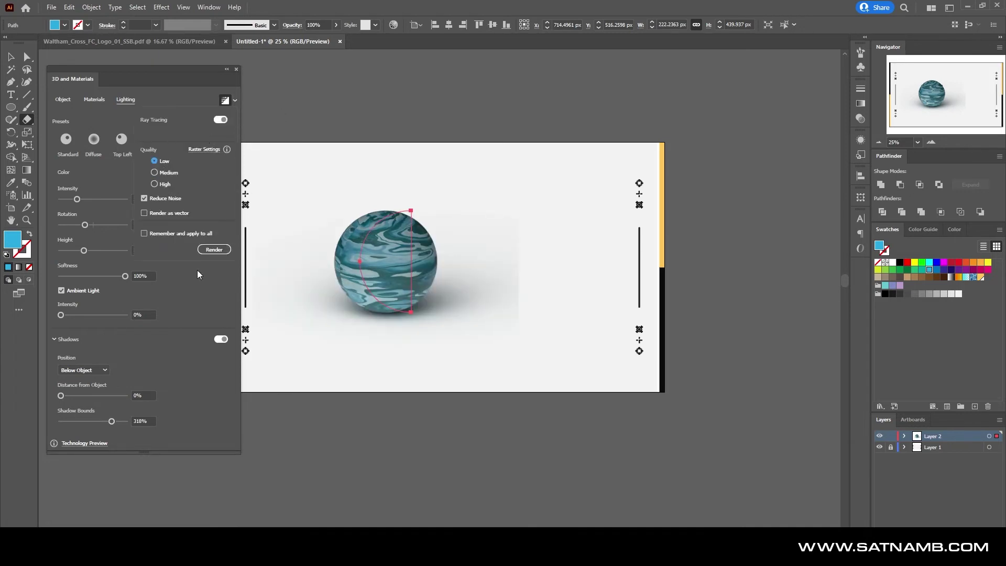
click(194, 357)
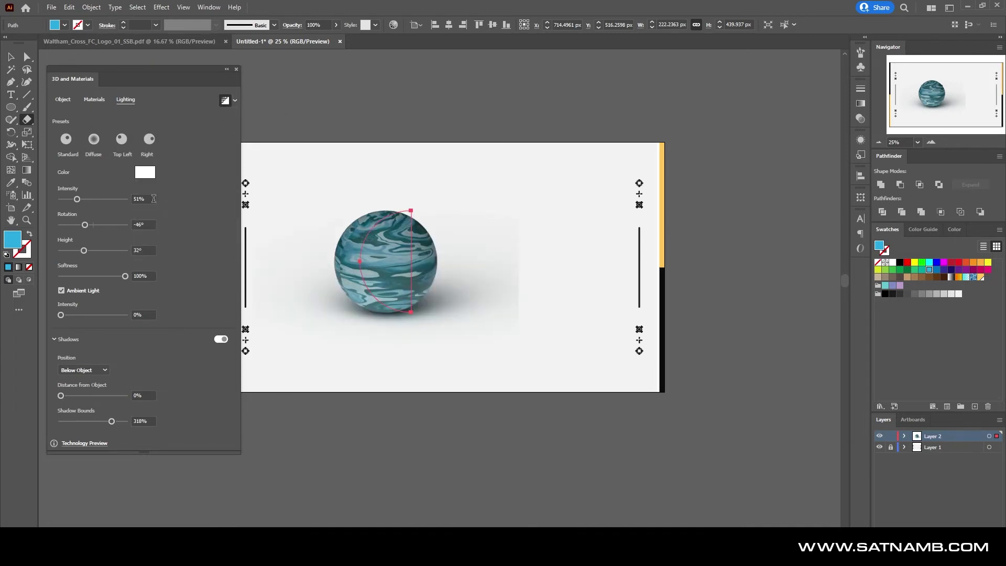
click(86, 276)
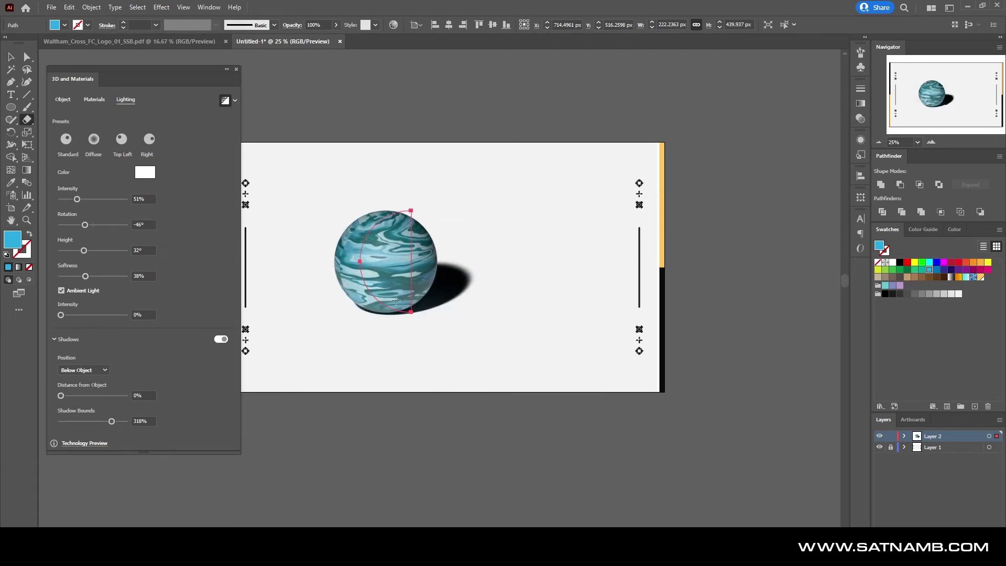
click(236, 69)
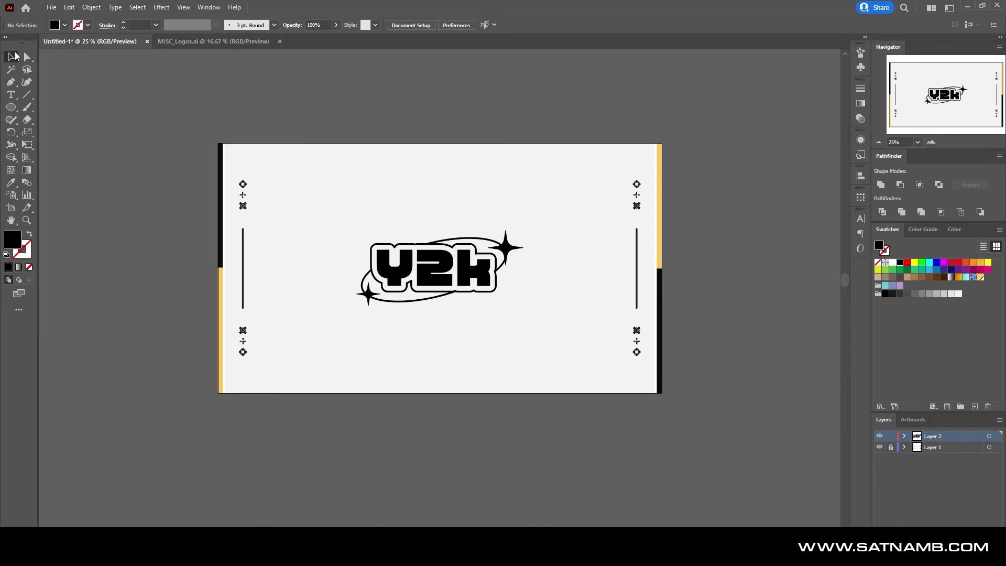
Apply Effect > 3D and Materials > Extrude & Bevel to the whole Y2k logo.
click(394, 264)
click(161, 8)
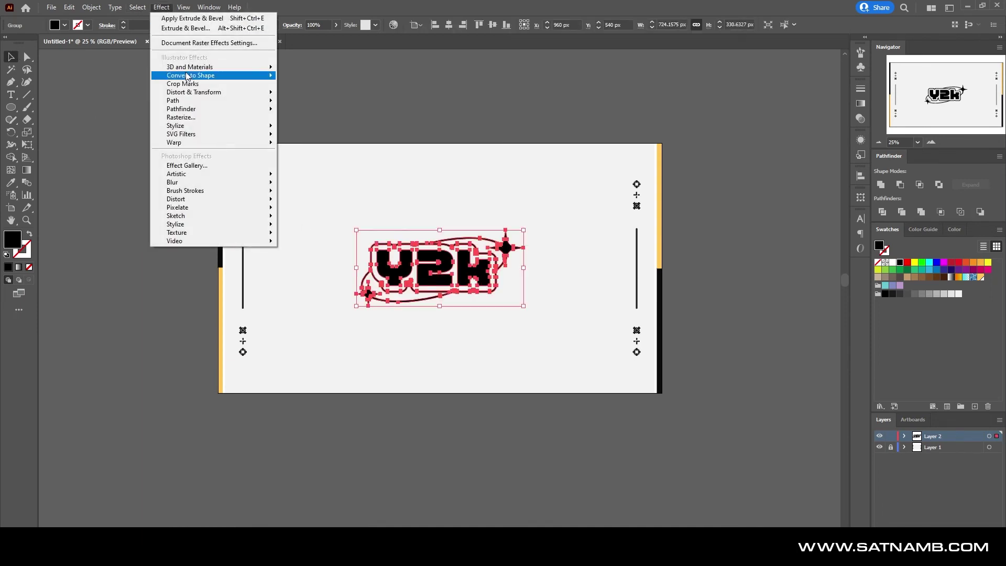
mouse_move(189, 67)
click(304, 67)
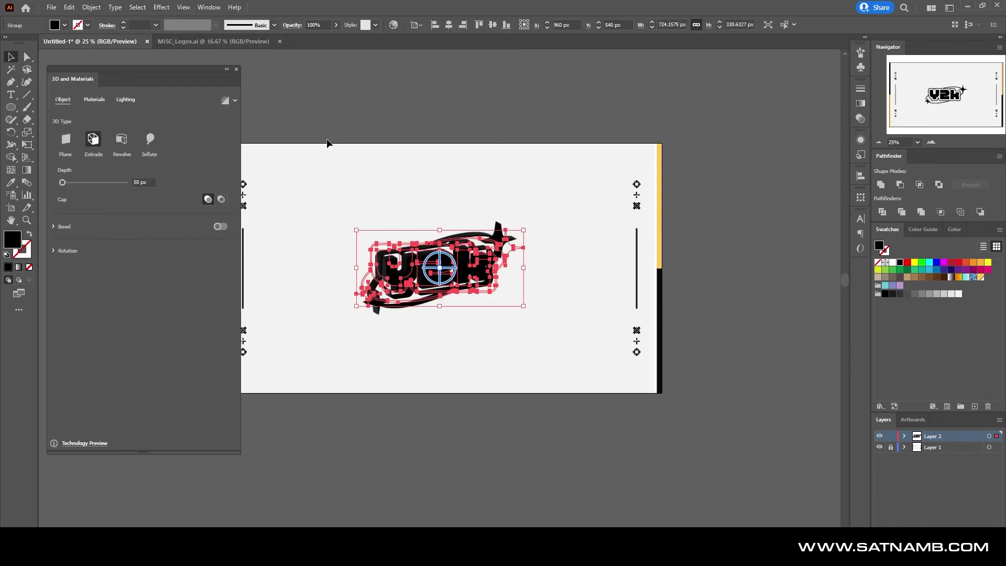
Try Steel Tread Plate, then give the logo the Soft Hammered material.
click(95, 99)
scroll(120, 213, up, 5)
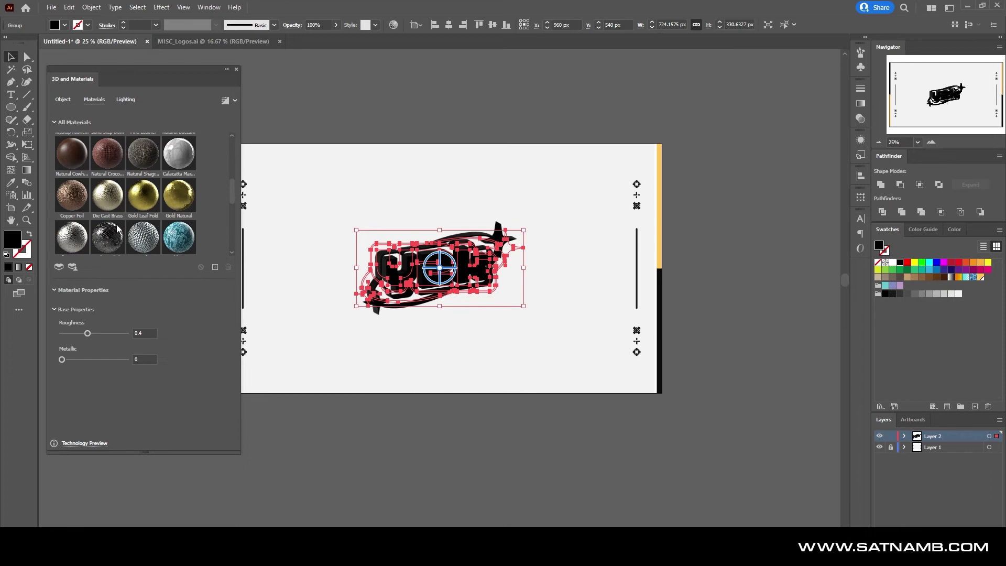
scroll(161, 233, down, 1)
click(113, 203)
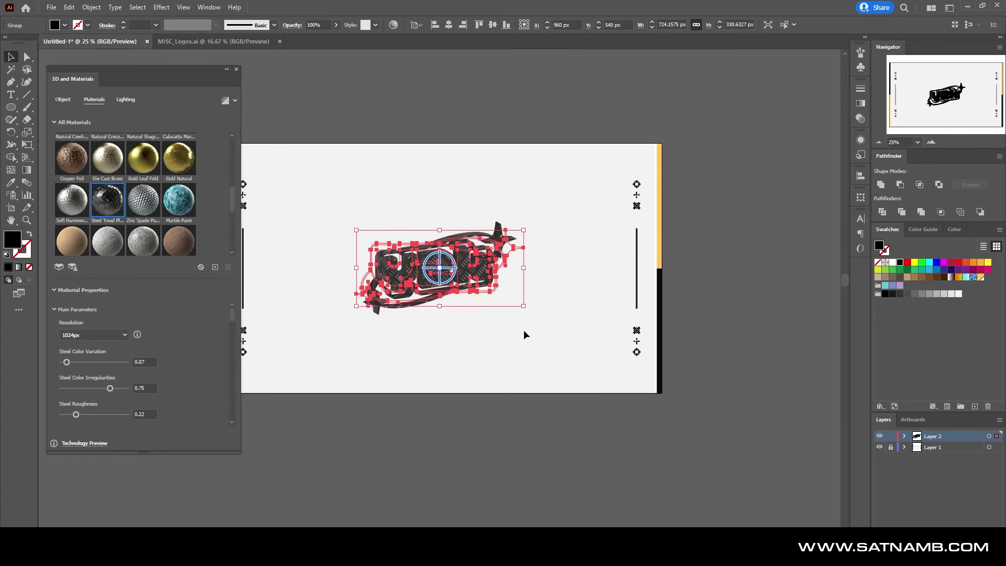
scroll(524, 328, up, 1)
scroll(422, 309, up, 1)
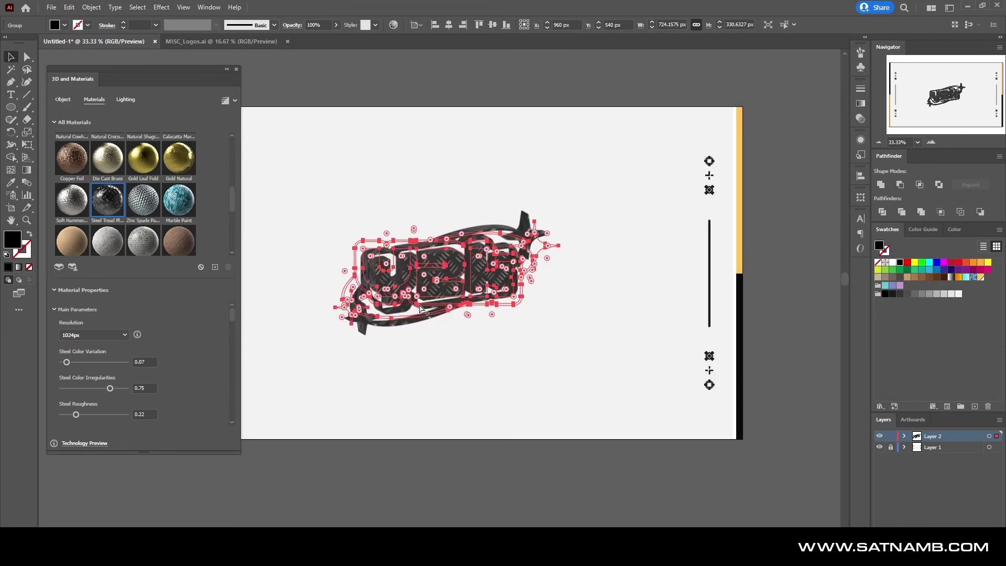
scroll(422, 309, up, 1)
click(69, 201)
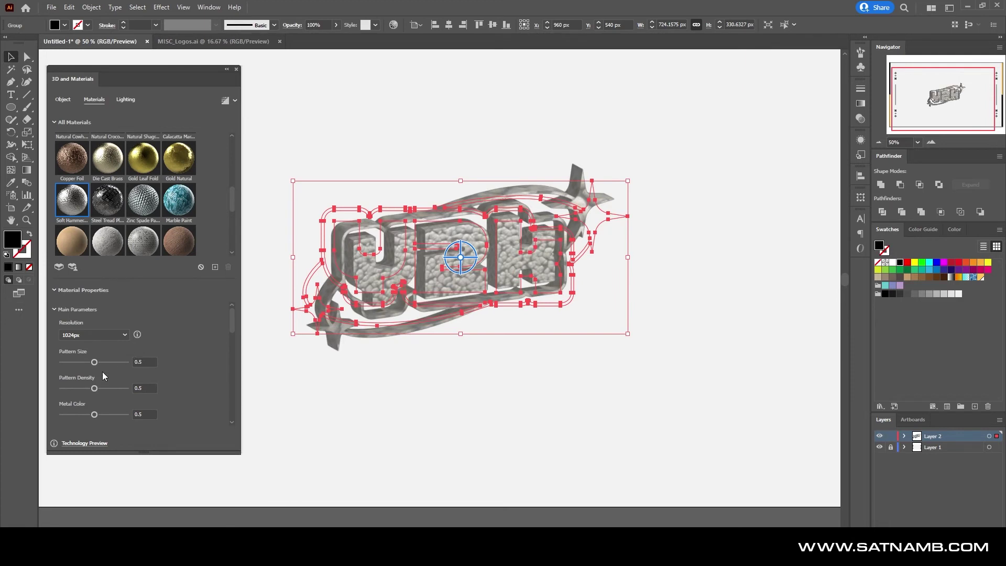
Turn on shadows with 25% distance and 289% bounds, and tweak ambient and light intensity to 55%.
click(124, 100)
click(220, 340)
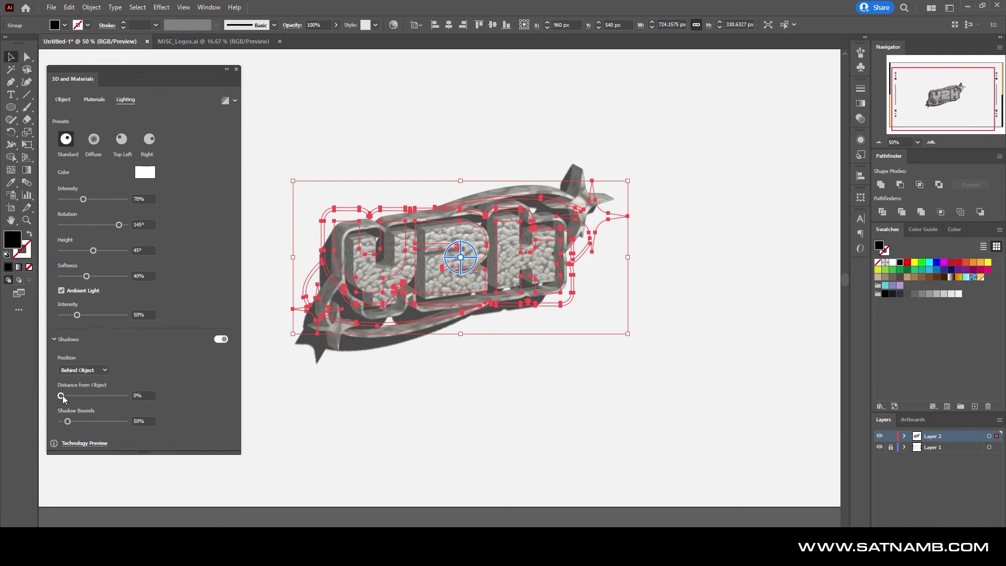
drag(61, 395, 107, 422)
mouse_move(78, 317)
mouse_down()
mouse_move(93, 320)
mouse_move(74, 322)
mouse_up()
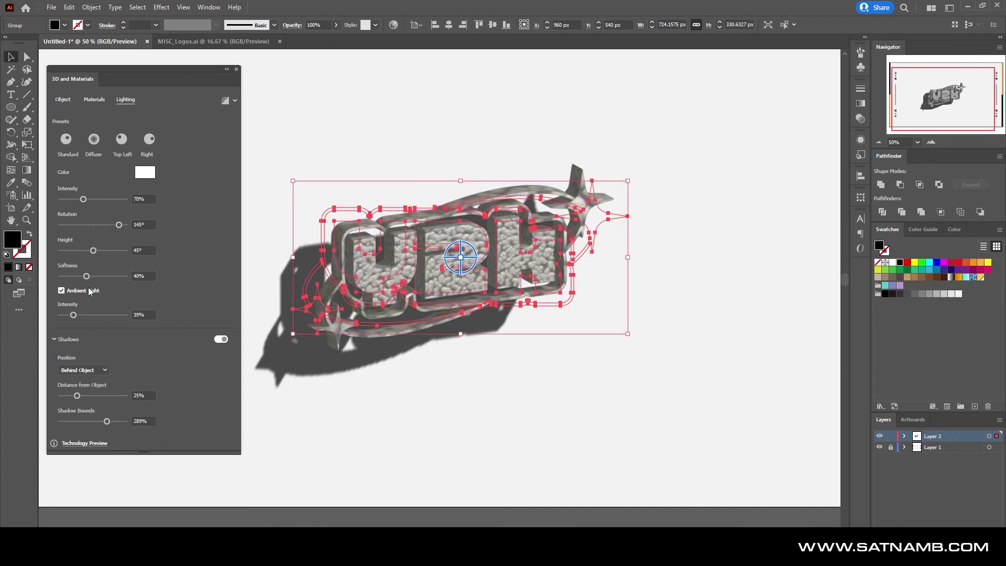
drag(87, 276, 102, 276)
drag(93, 202, 96, 201)
In Materials, reduce the hammered pattern size to zero and adjust another material slider.
click(86, 101)
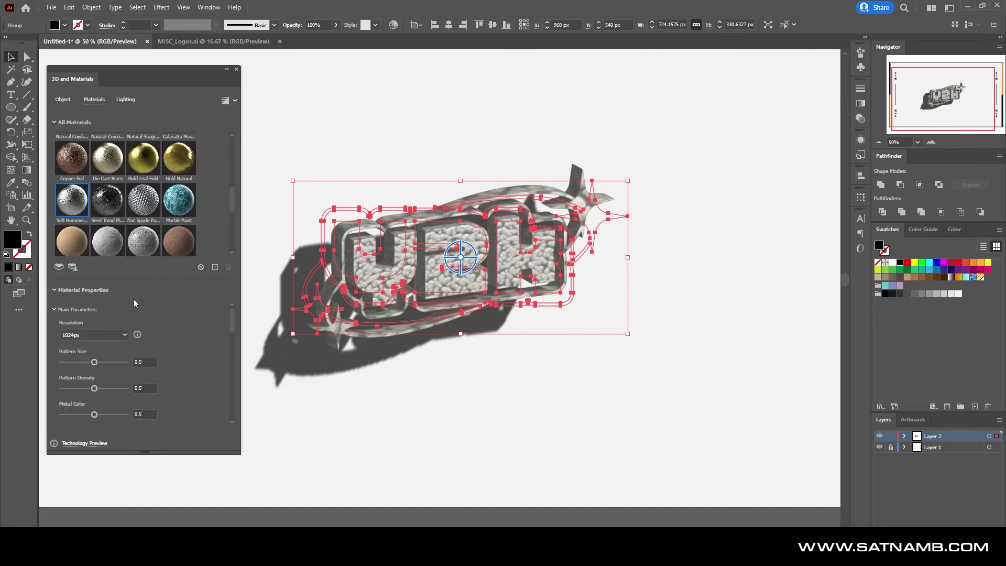
drag(66, 364, 58, 361)
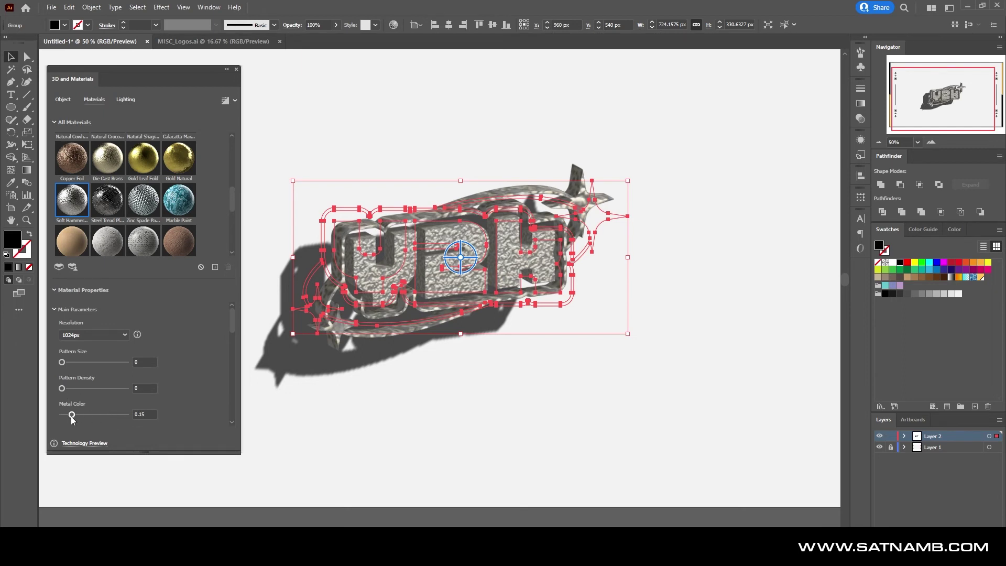
drag(71, 416, 150, 424)
Try Steel Tread Plate, then apply the Canopy Diamond Substance material to the logo.
scroll(163, 396, down, 2)
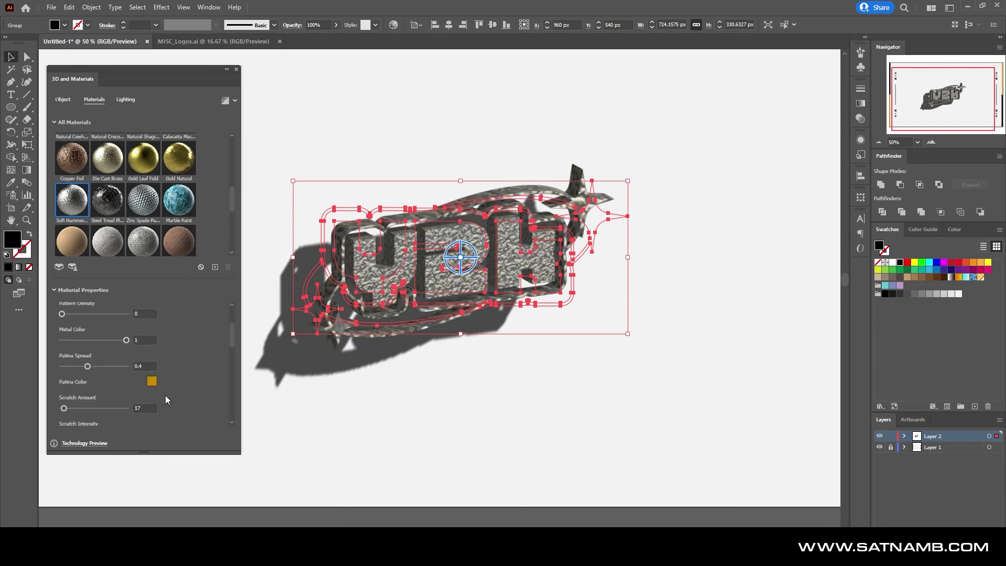
scroll(165, 395, down, 1)
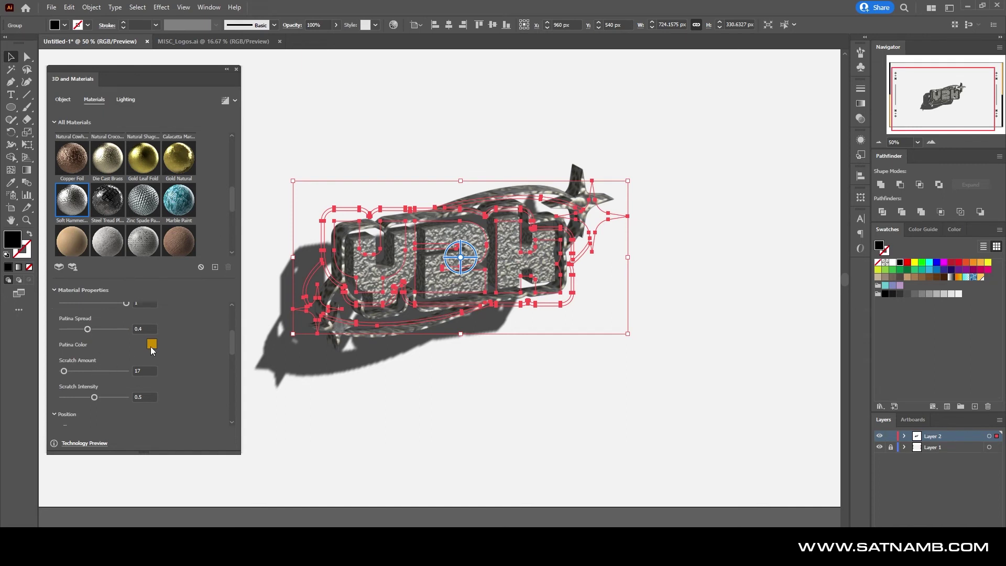
scroll(149, 352, down, 3)
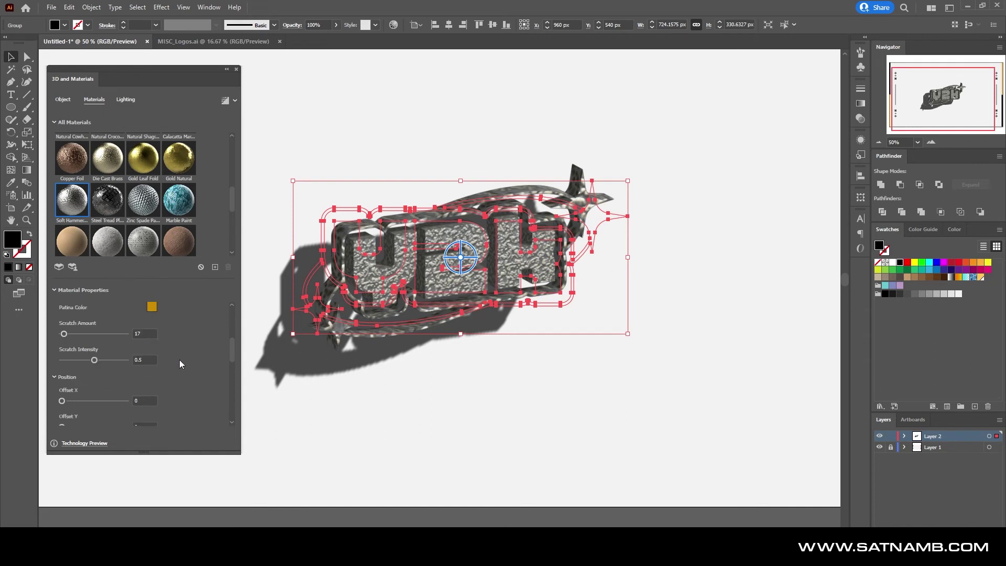
click(94, 211)
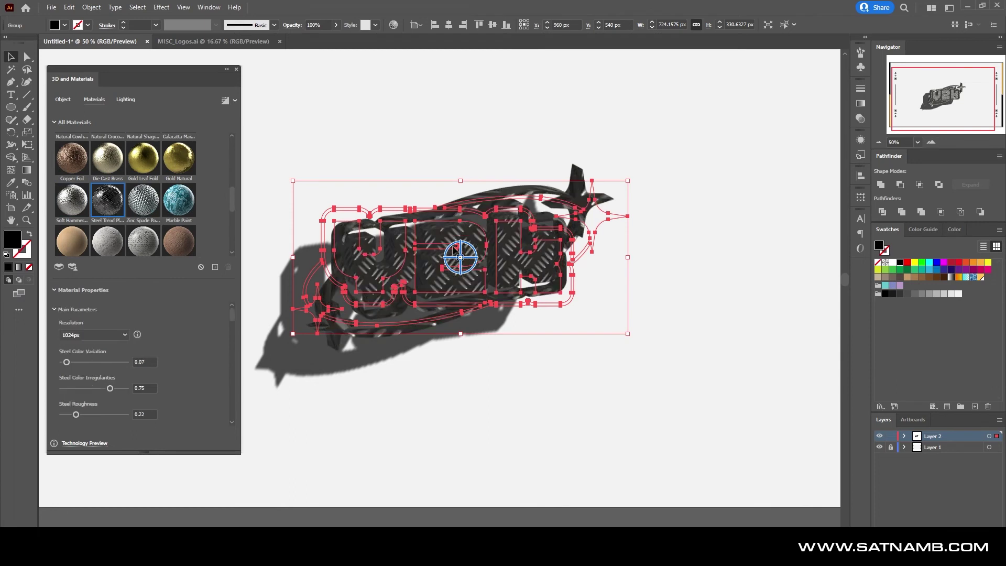
scroll(152, 212, up, 2)
scroll(170, 188, up, 4)
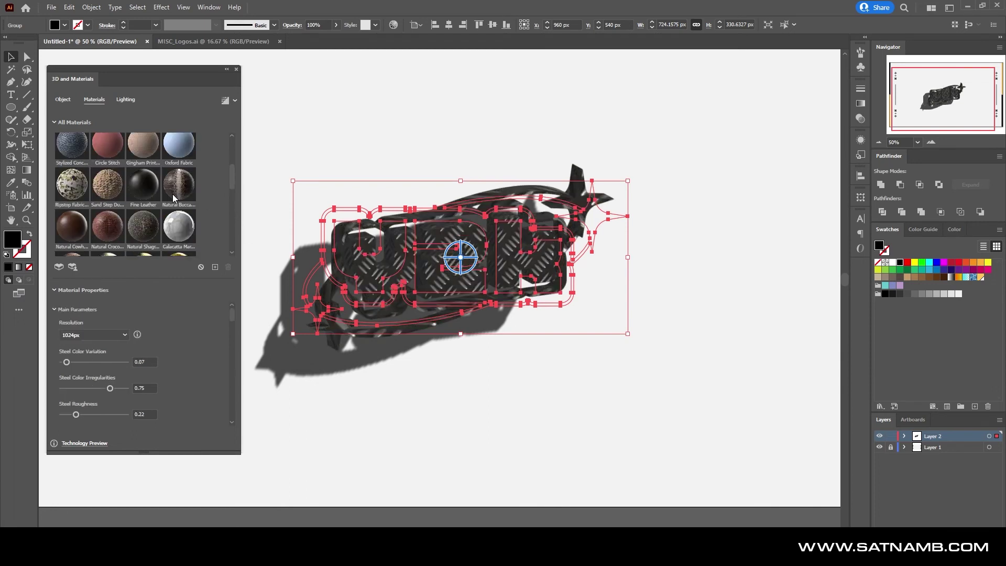
click(74, 209)
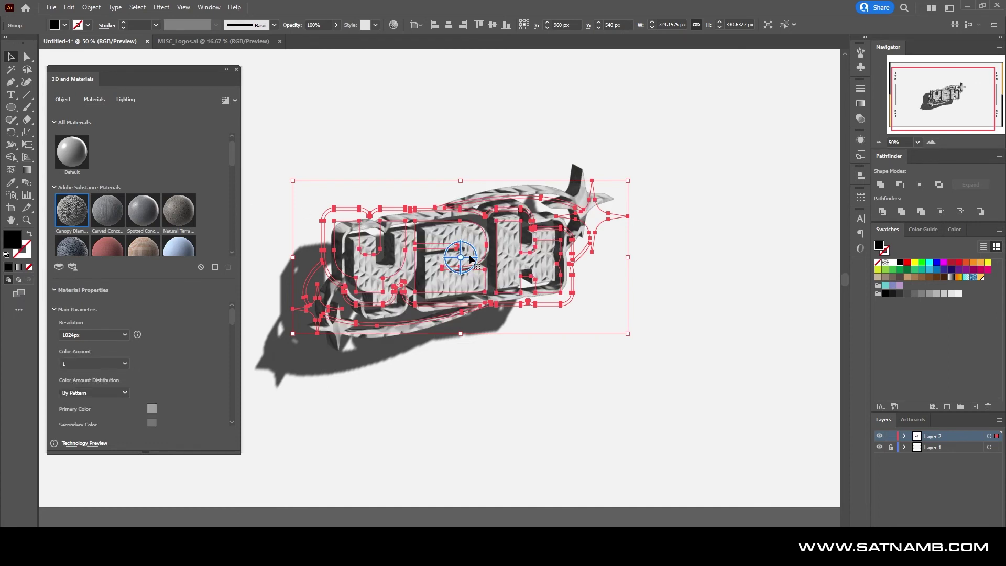
Rotate the extruded logo with the on-canvas 3D widget until it faces near frontal.
drag(456, 257, 492, 252)
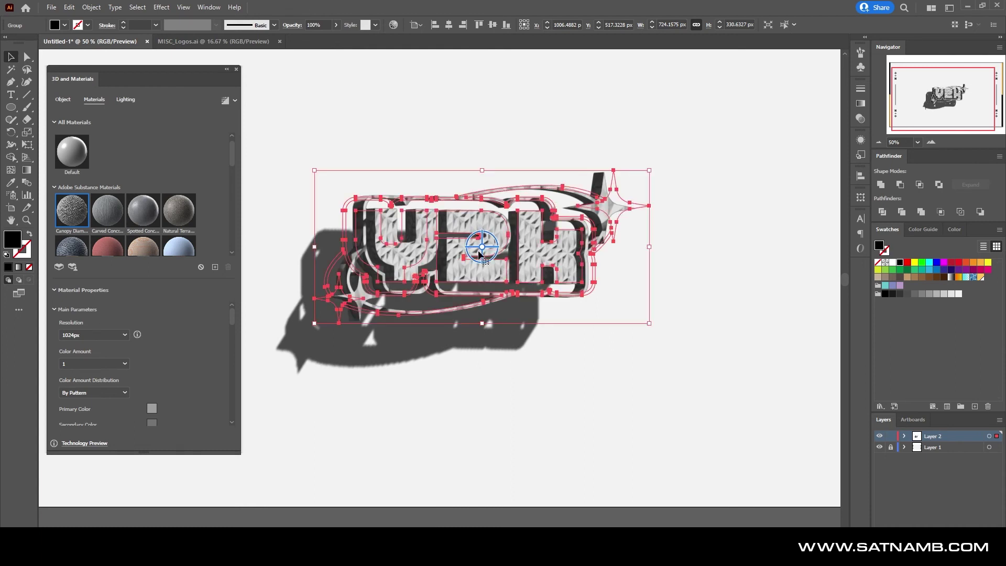
mouse_move(482, 246)
mouse_down()
mouse_move(498, 220)
mouse_move(466, 267)
mouse_move(474, 256)
mouse_move(511, 307)
mouse_move(529, 272)
mouse_move(570, 283)
mouse_move(462, 237)
mouse_move(437, 258)
mouse_move(492, 246)
mouse_up()
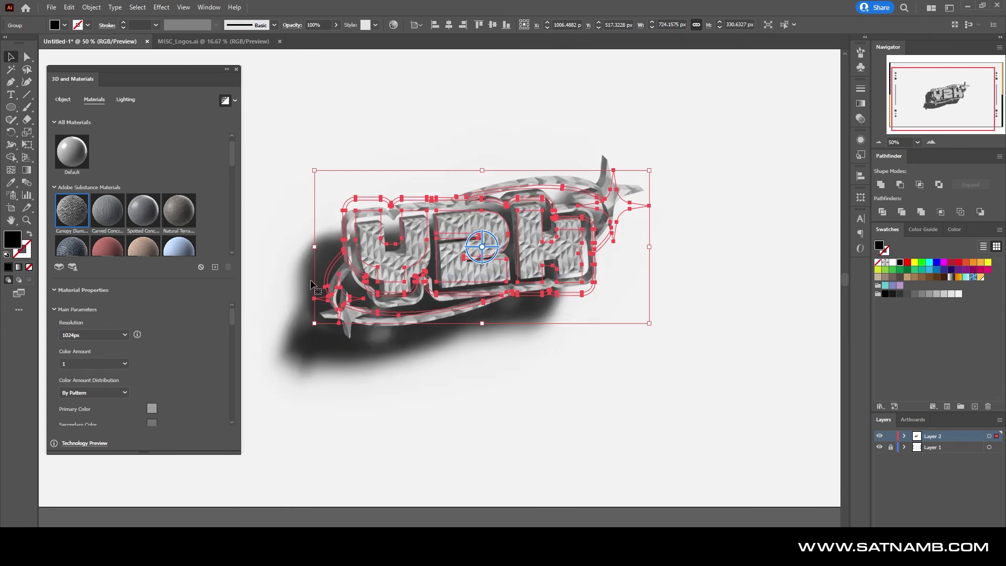
Render the 3D logo with Render as vector enabled.
click(234, 100)
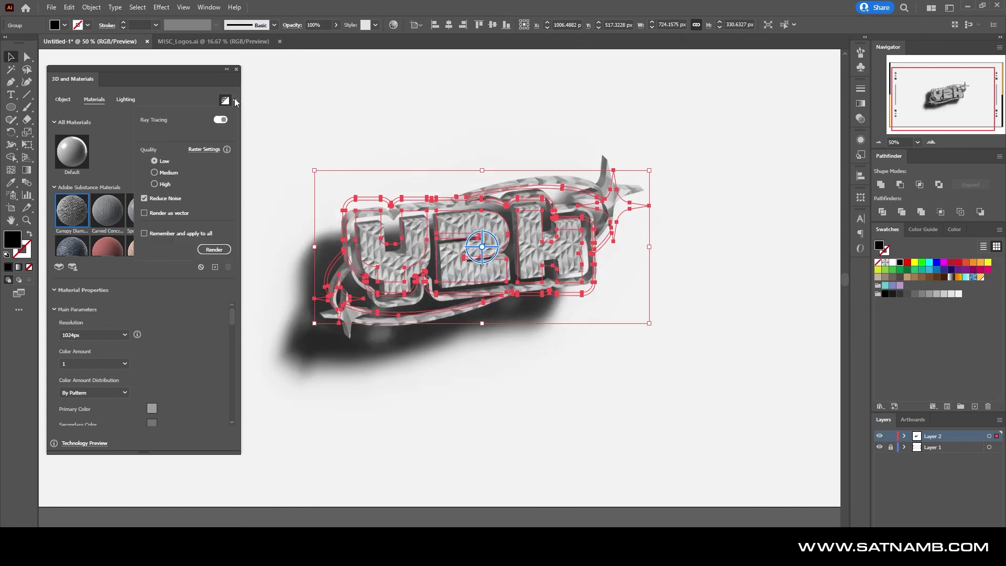
click(158, 214)
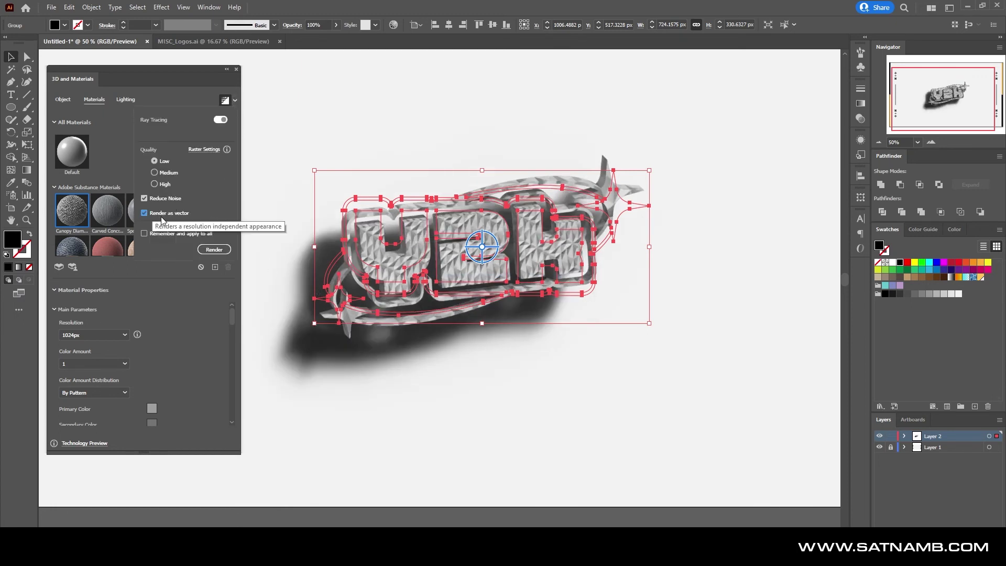
click(217, 251)
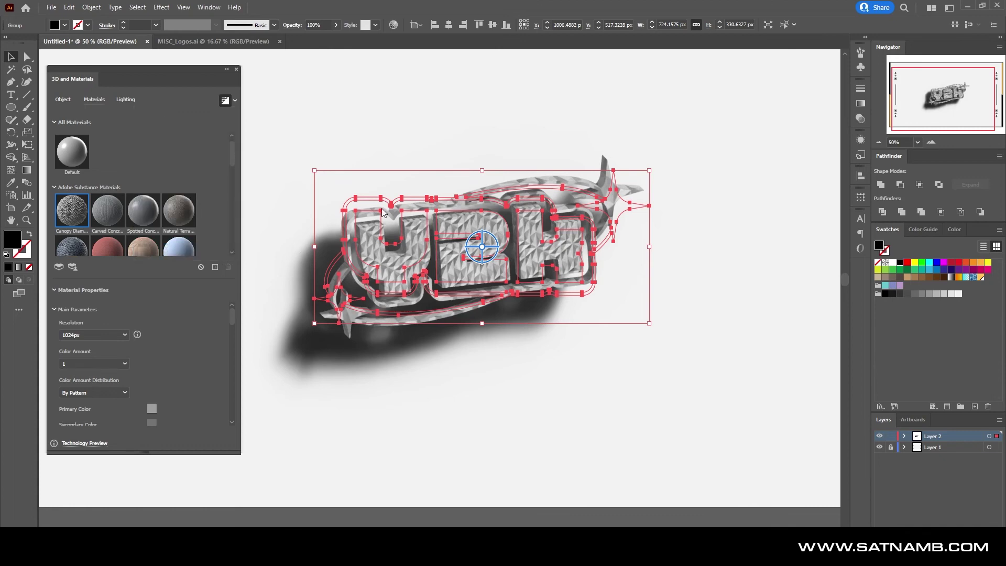
Expand the logo's appearance into plain artwork with Object > Expand Appearance, then deselect.
click(89, 8)
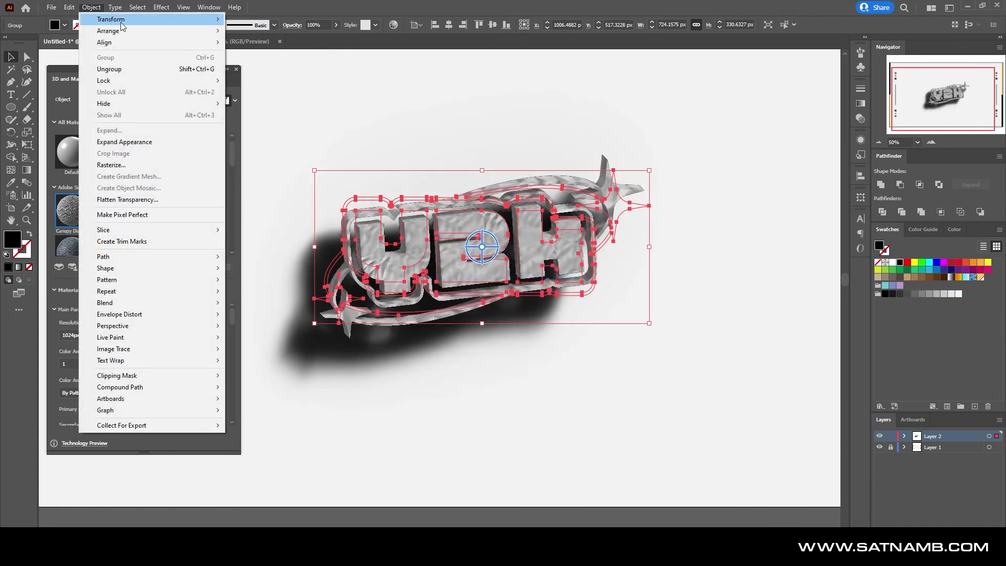
click(135, 142)
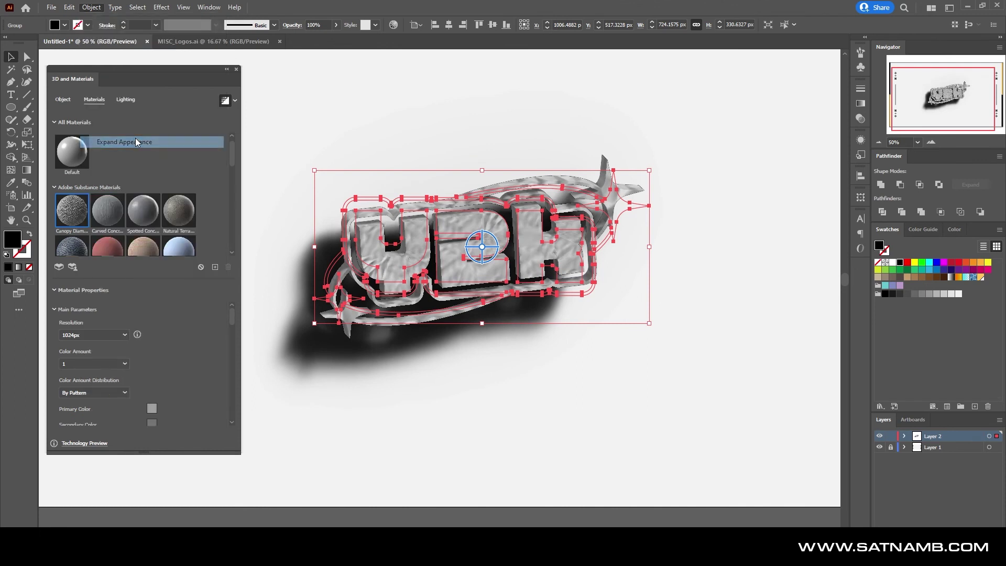
click(361, 121)
Close the 3D and Materials panel, zoom out, and move the Y2K logo group higher.
click(228, 69)
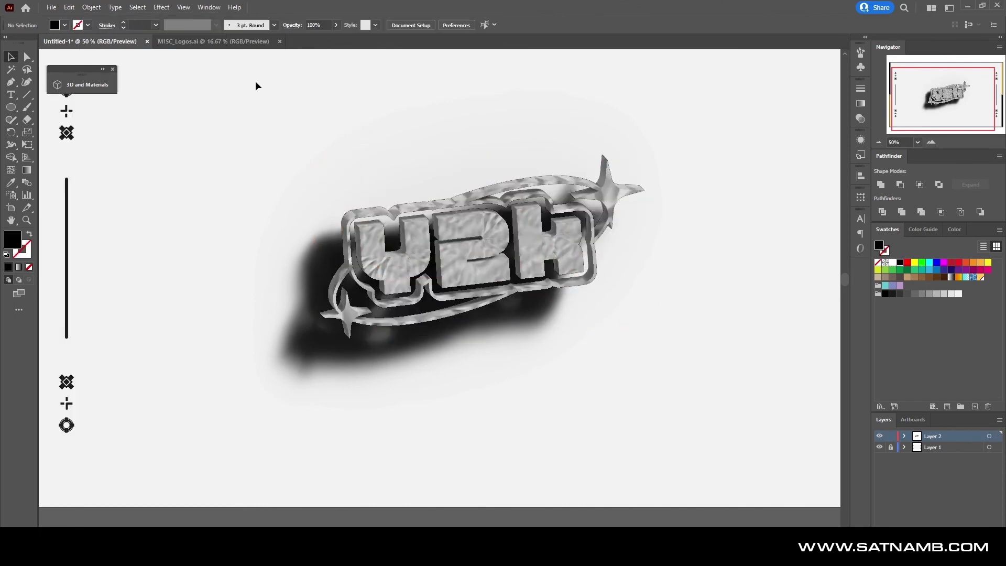
click(112, 69)
scroll(304, 164, down, 1)
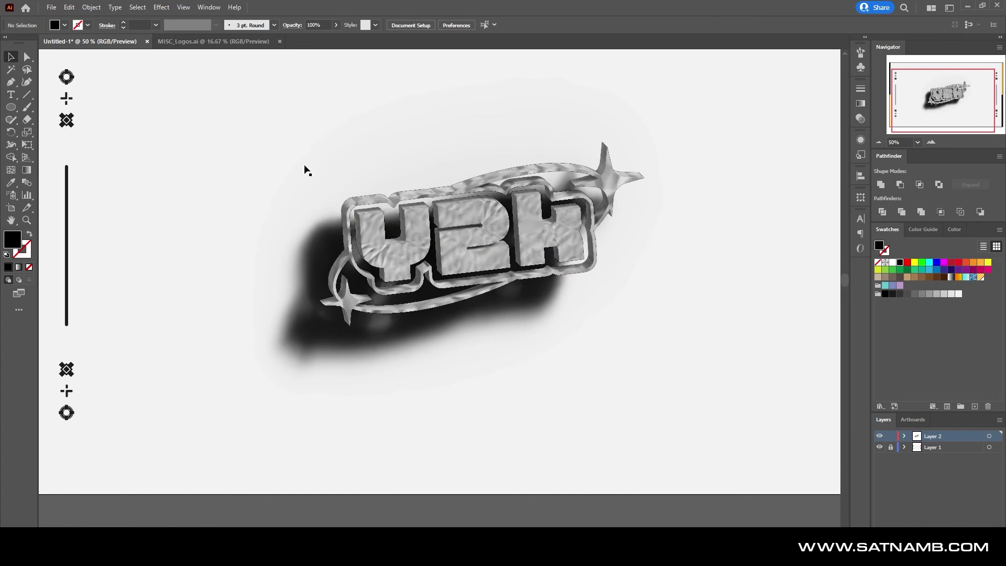
scroll(305, 169, down, 1)
drag(434, 224, 433, 182)
Ungroup the logo, drag the silver render and Y outline apart, then undo the moves.
right_click(414, 168)
click(444, 255)
click(440, 261)
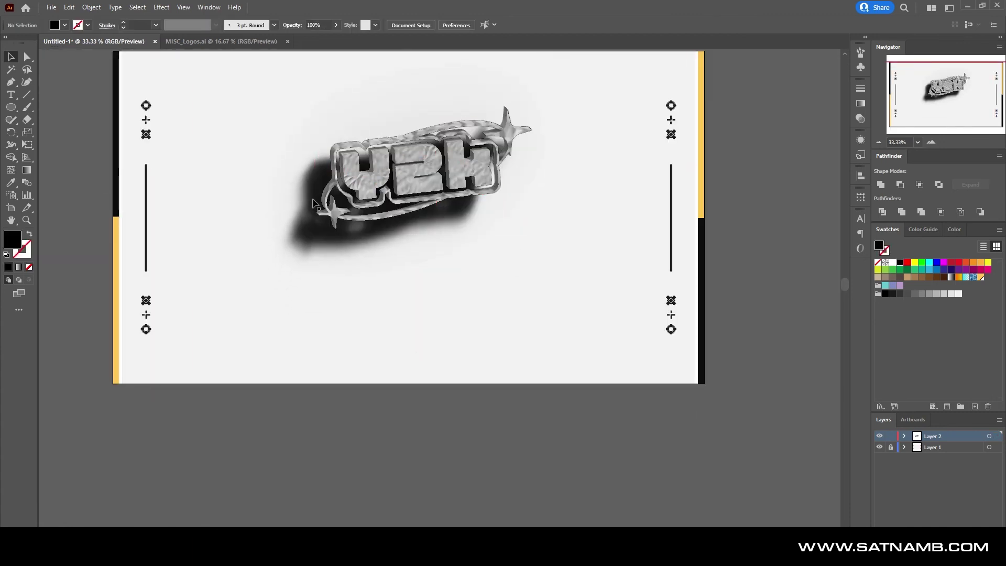
drag(372, 198, 374, 294)
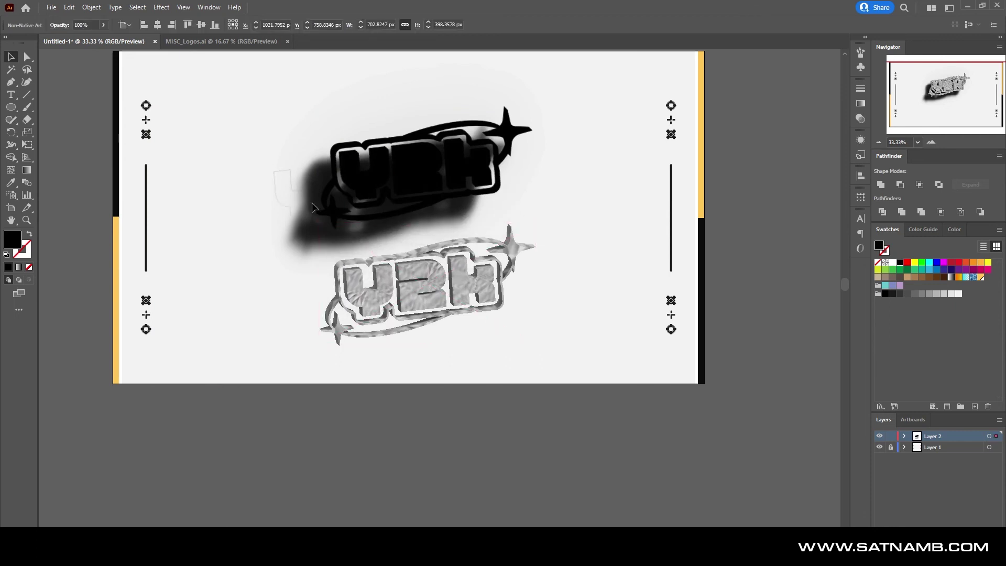
drag(361, 173, 259, 166)
key(ctrl+z)
key(ctrl+z)
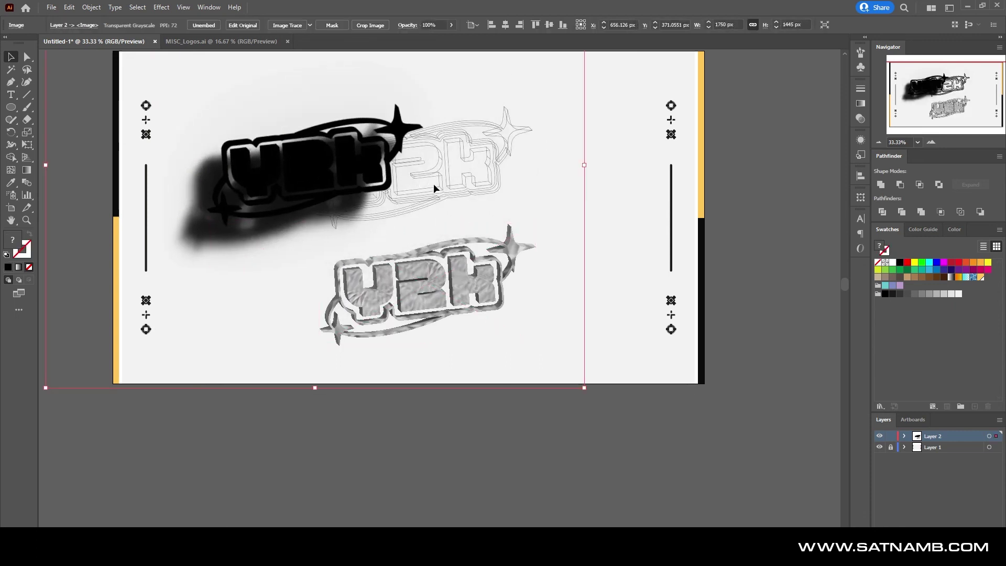
key(ctrl+shift+z)
key(ctrl+z)
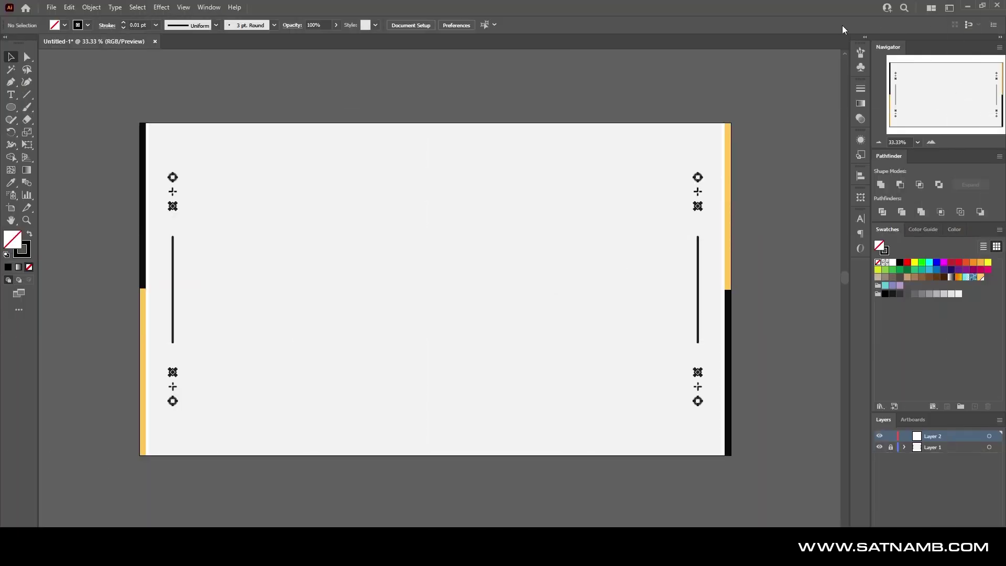
Save the document to Creative Cloud as the cloud file tutorial.aic.
click(886, 8)
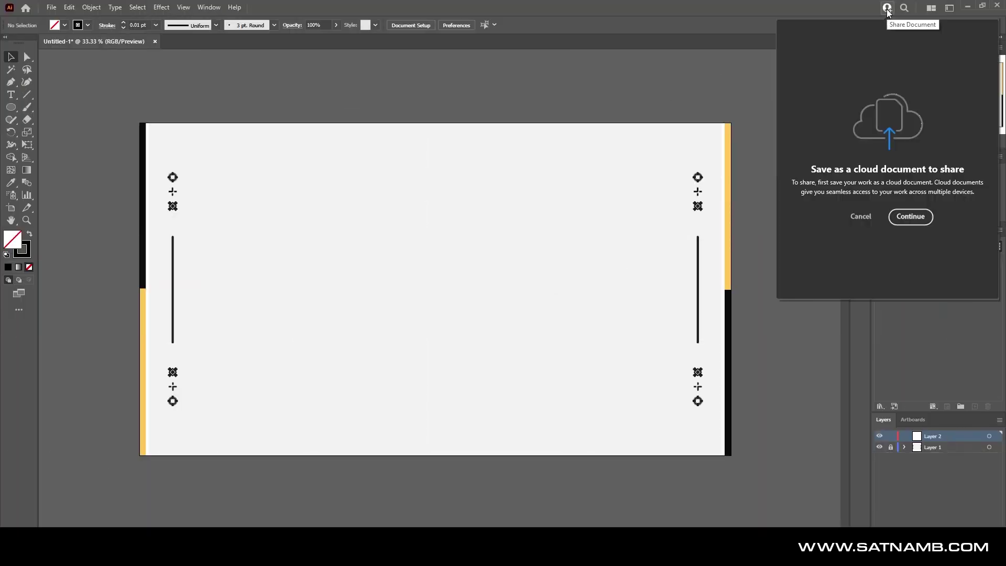
click(911, 217)
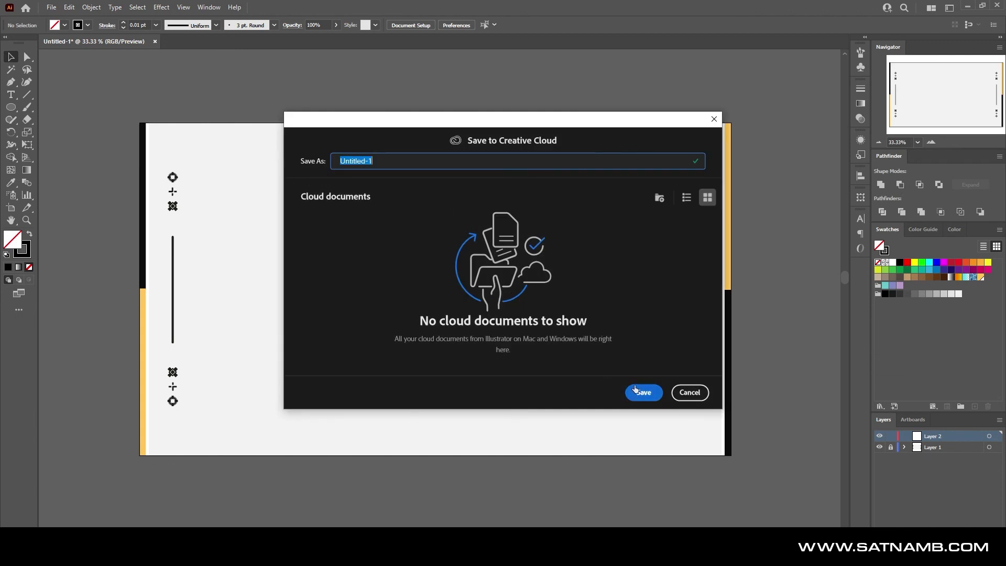
text(tutorial)
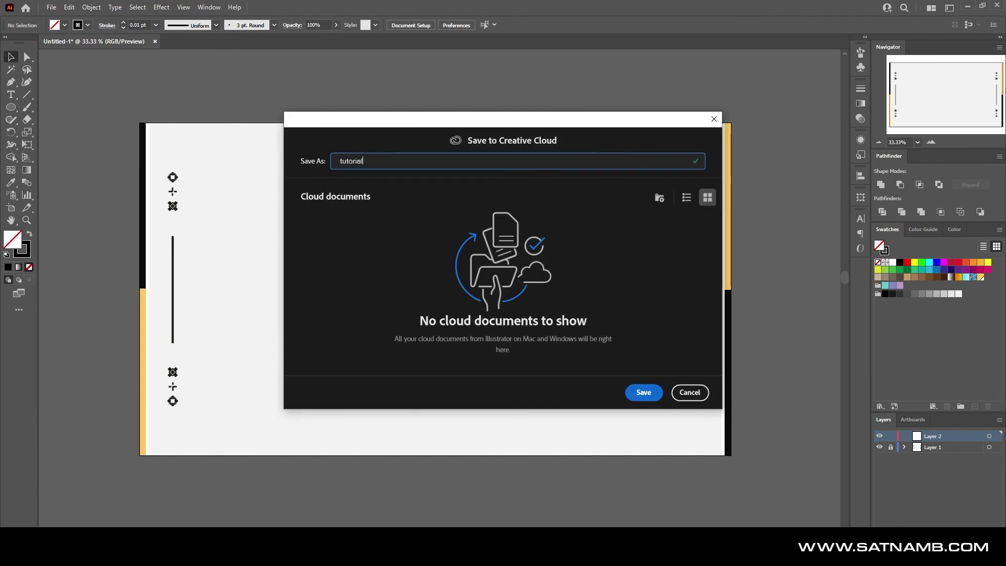
click(639, 397)
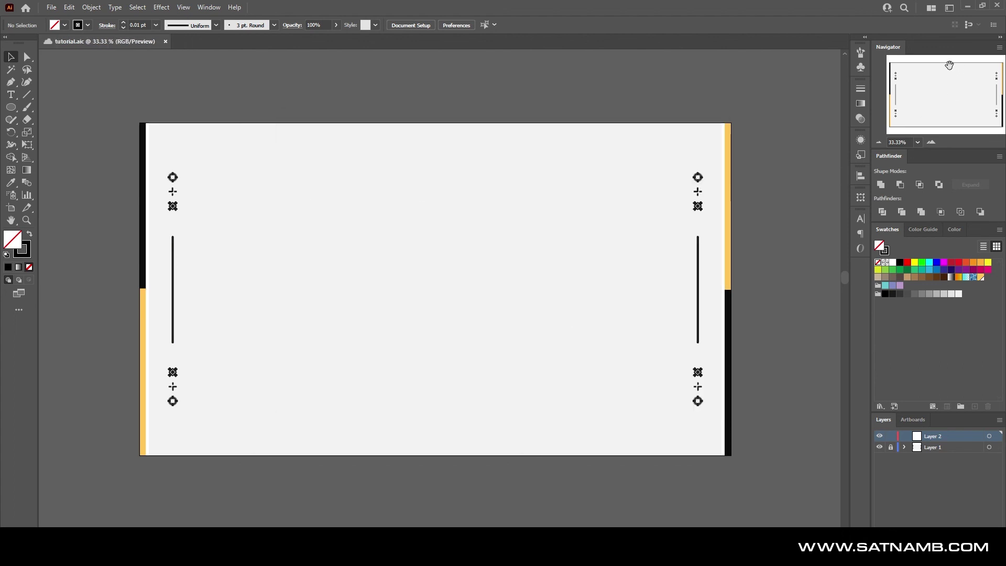
Check that link access is limited to invited people, then copy the share link for tutorial.aic.
click(886, 7)
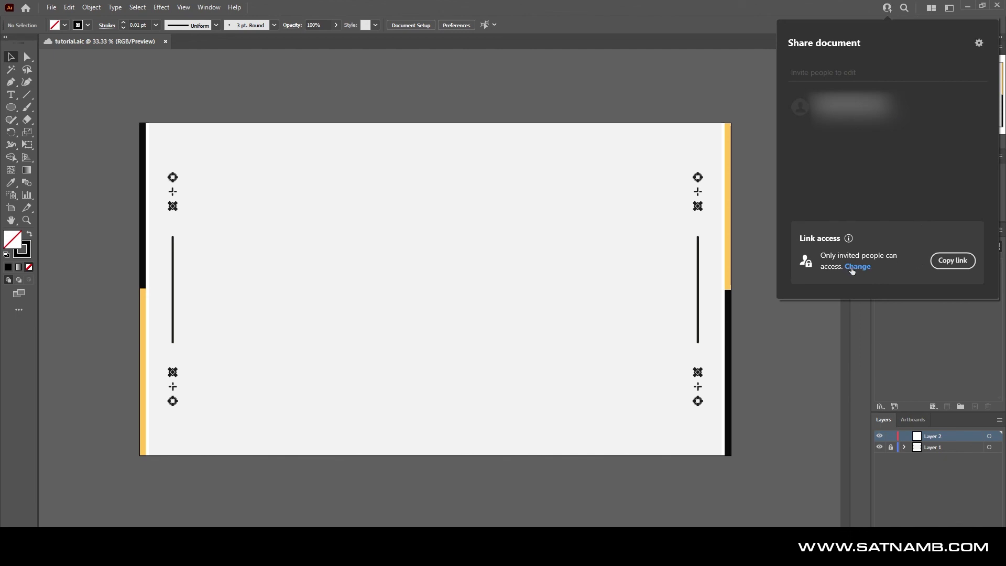
click(982, 48)
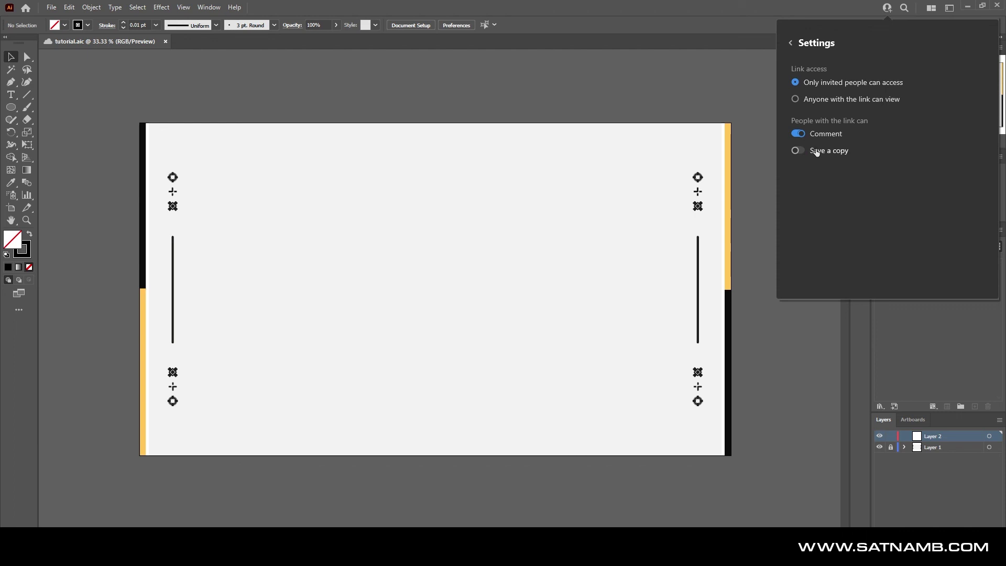
click(793, 43)
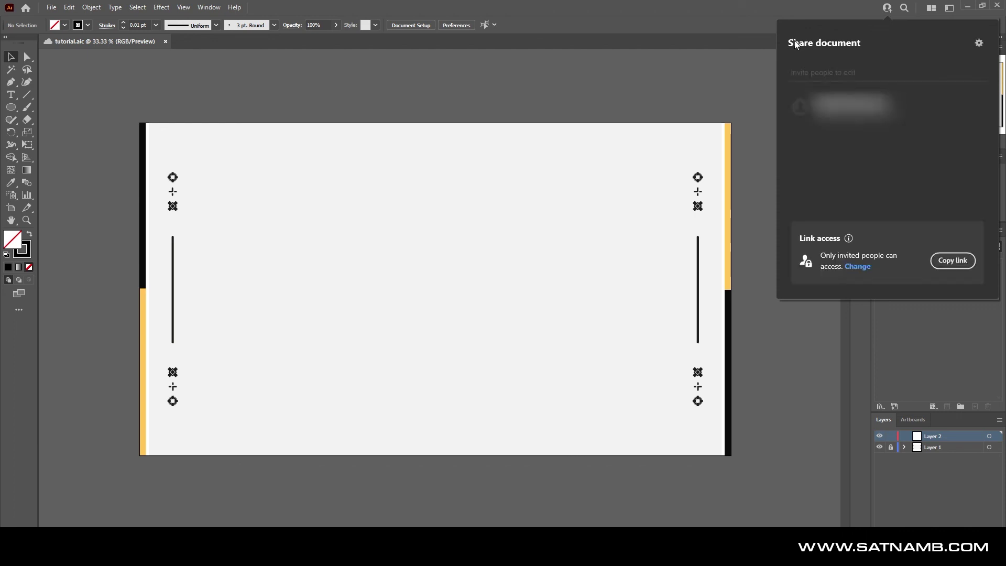
click(957, 265)
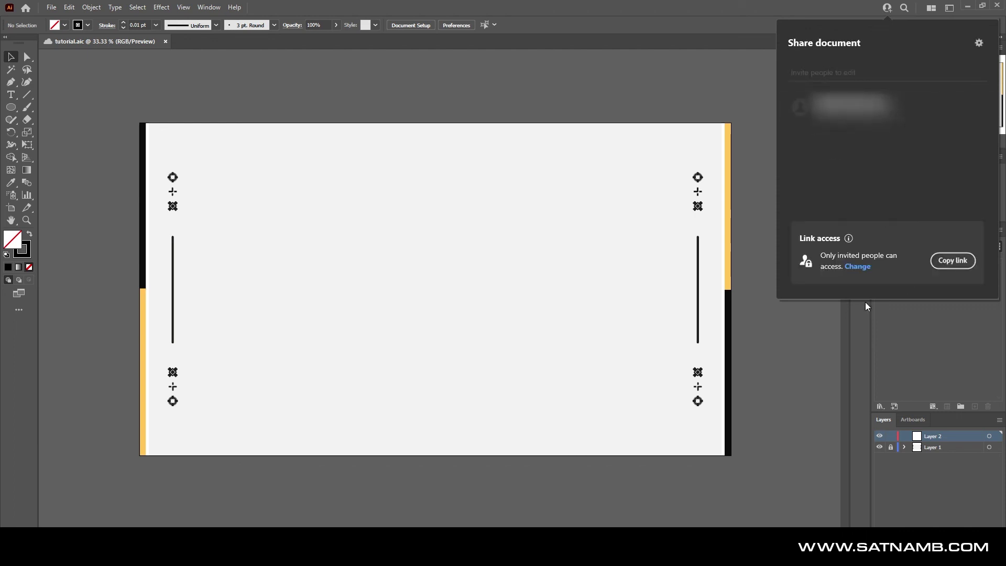